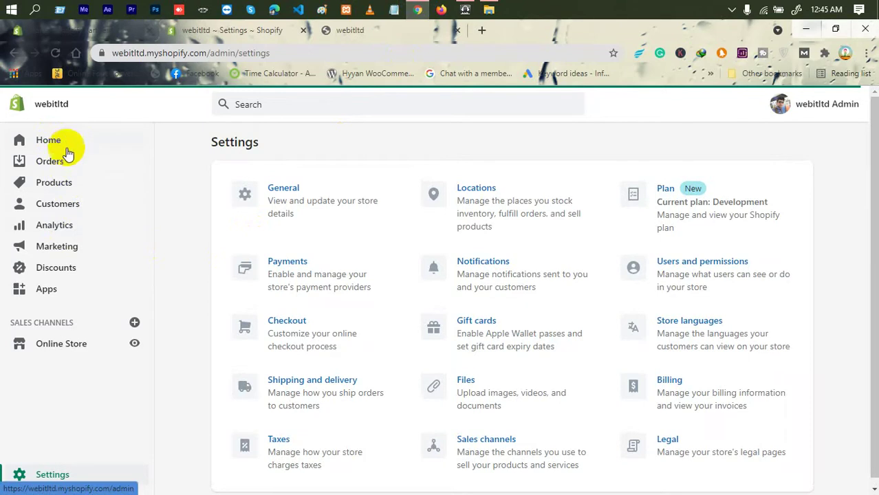
Step: Look through the store's Products section, covering the inventory, transfers and collections pages
{"action": "left_click", "coordinate": [55, 192]}
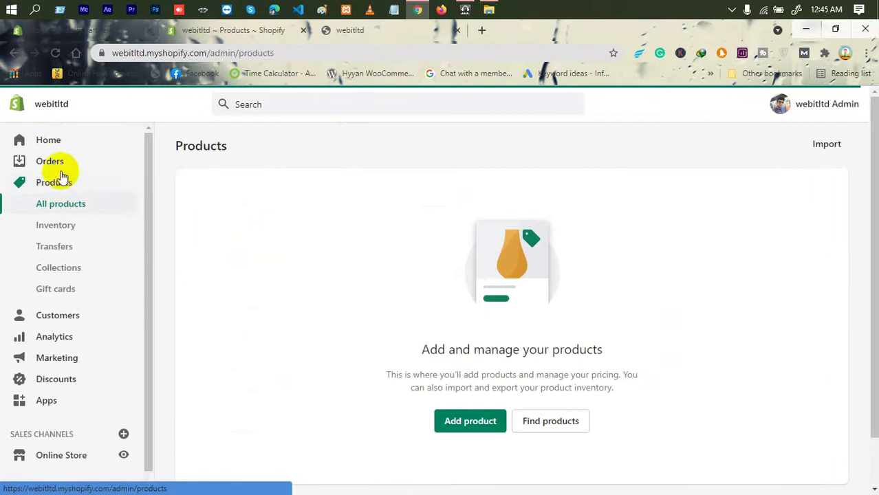
{"action": "left_click", "coordinate": [60, 230]}
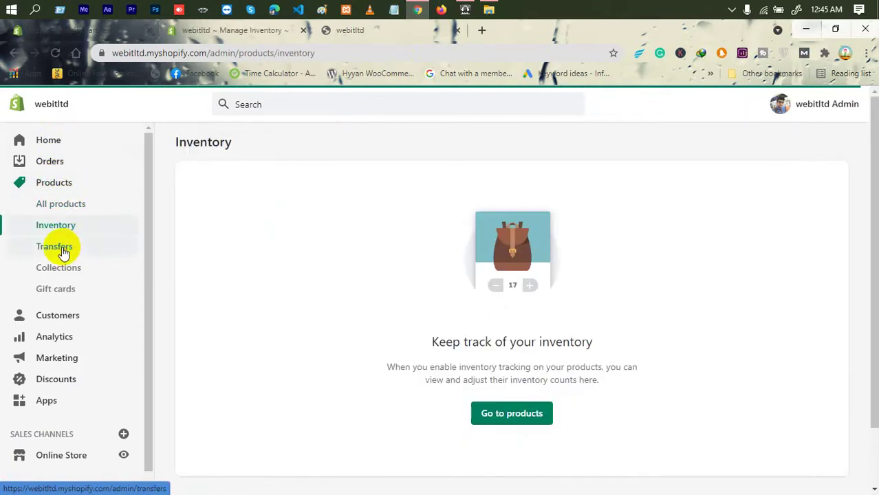
{"action": "left_click", "coordinate": [62, 250]}
{"action": "left_click", "coordinate": [67, 272]}
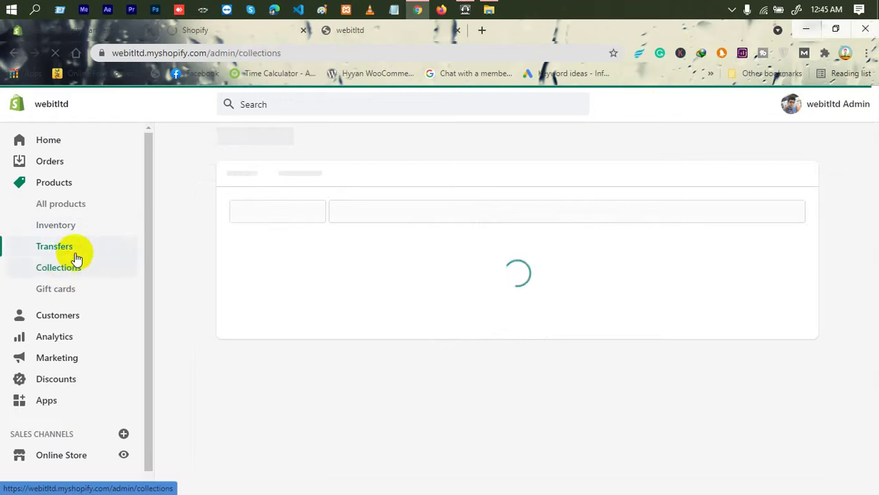
{"action": "left_click", "coordinate": [73, 252]}
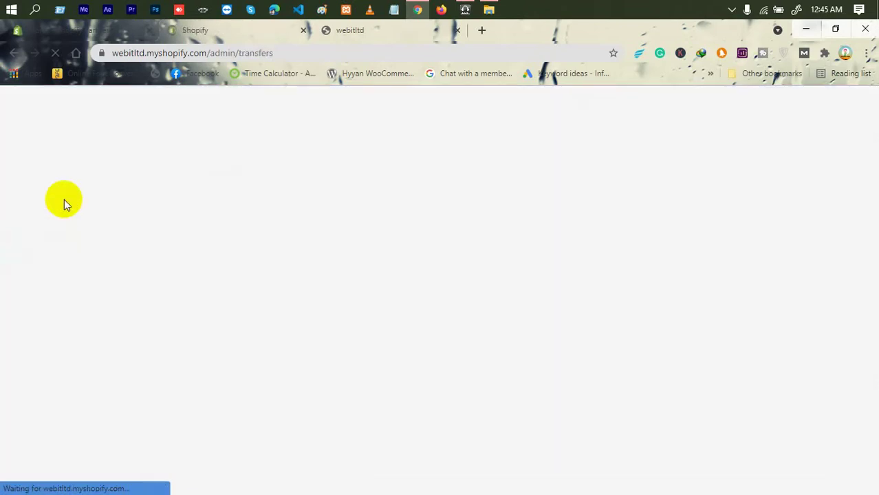
{"action": "left_click", "coordinate": [11, 55]}
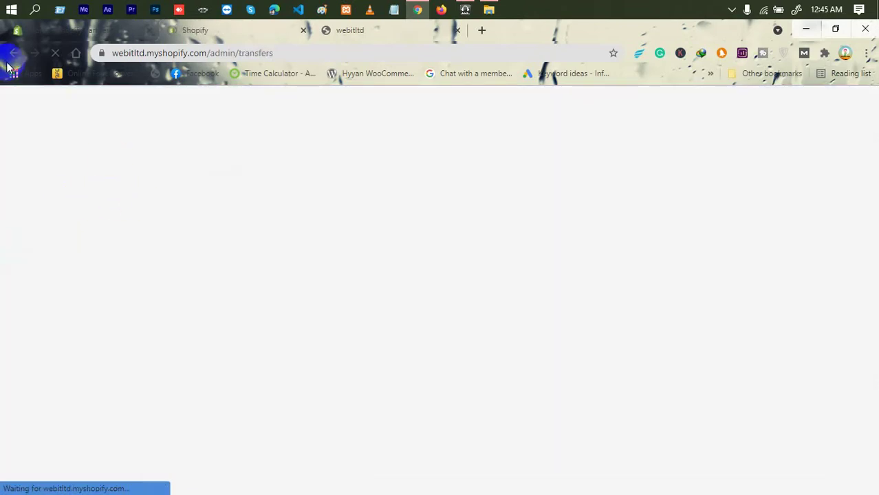
{"action": "left_click", "coordinate": [231, 222]}
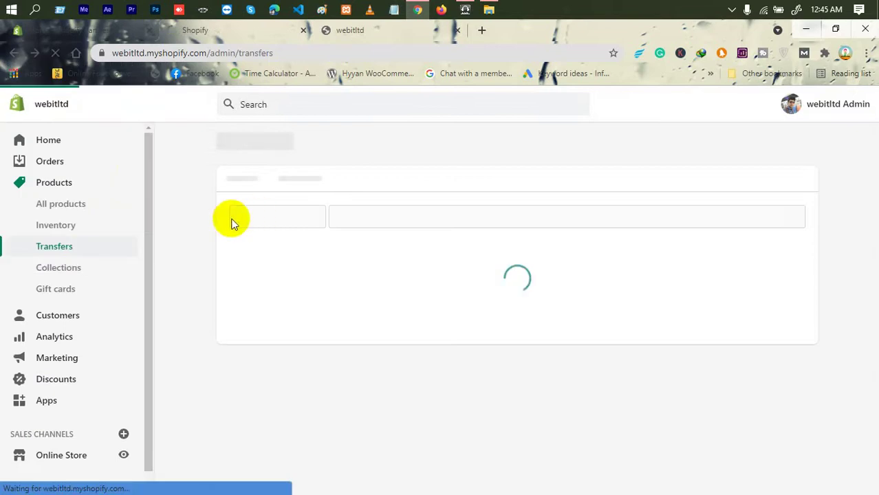
{"action": "left_click", "coordinate": [56, 269]}
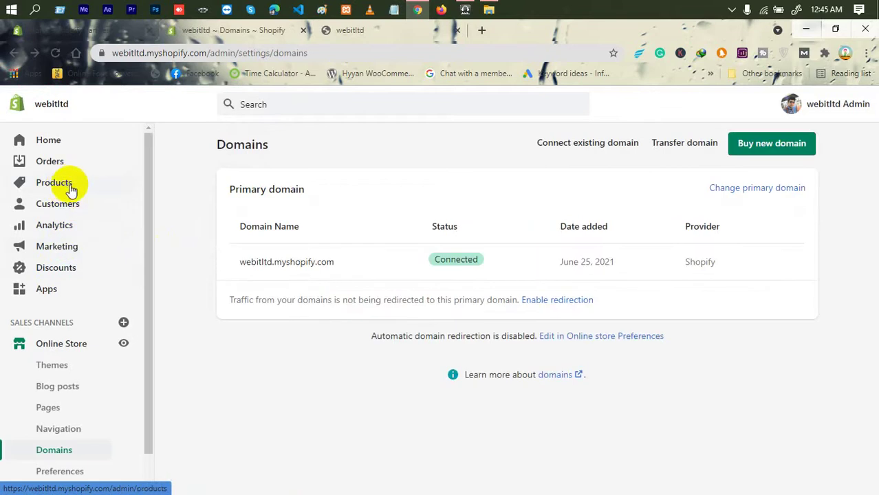
Step: Start creating a new collection from the store's product collections
{"action": "left_click", "coordinate": [65, 186]}
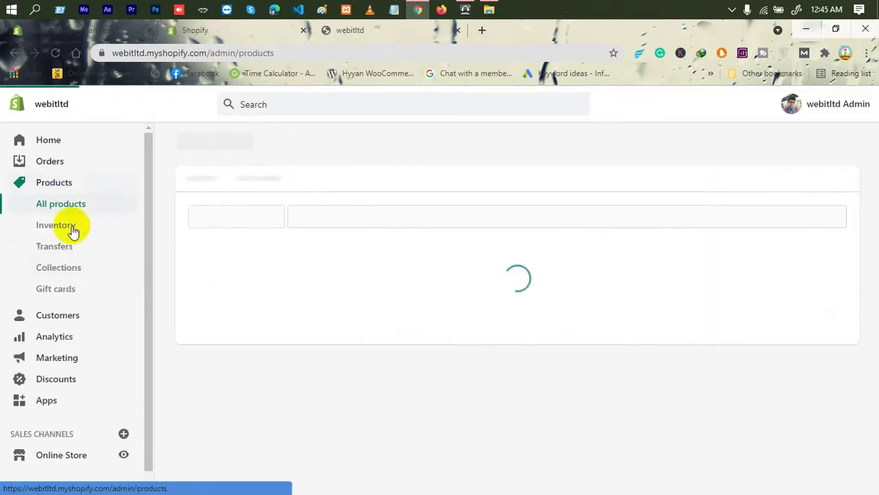
{"action": "left_click", "coordinate": [60, 269]}
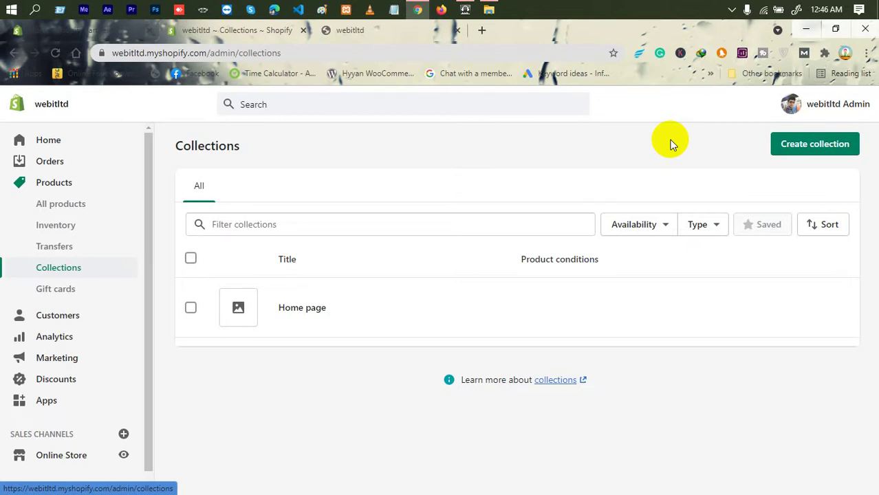
{"action": "left_click", "coordinate": [799, 145]}
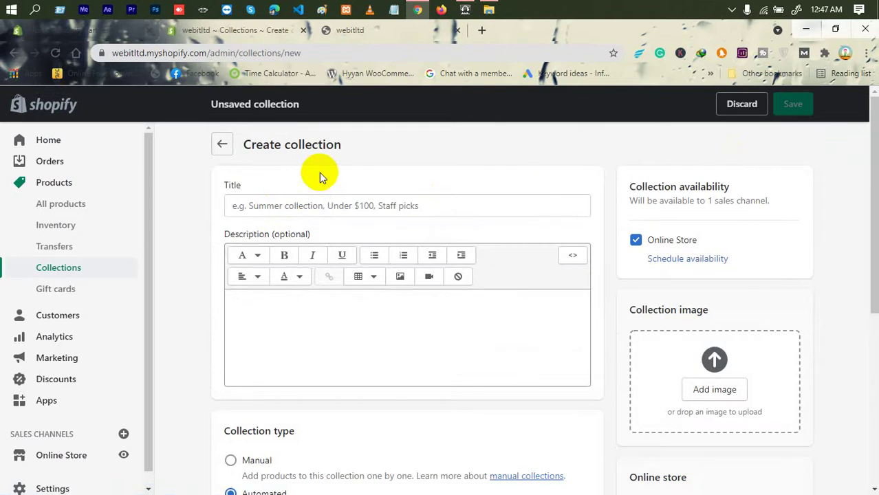
Step: Title the new collection "Bow"
{"action": "left_click", "coordinate": [288, 206]}
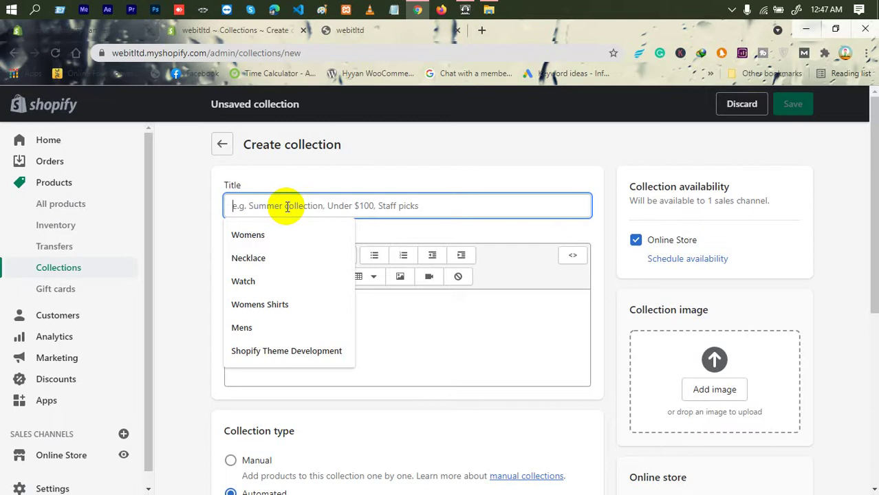
{"action": "left_click", "coordinate": [341, 168]}
{"action": "left_click", "coordinate": [305, 199]}
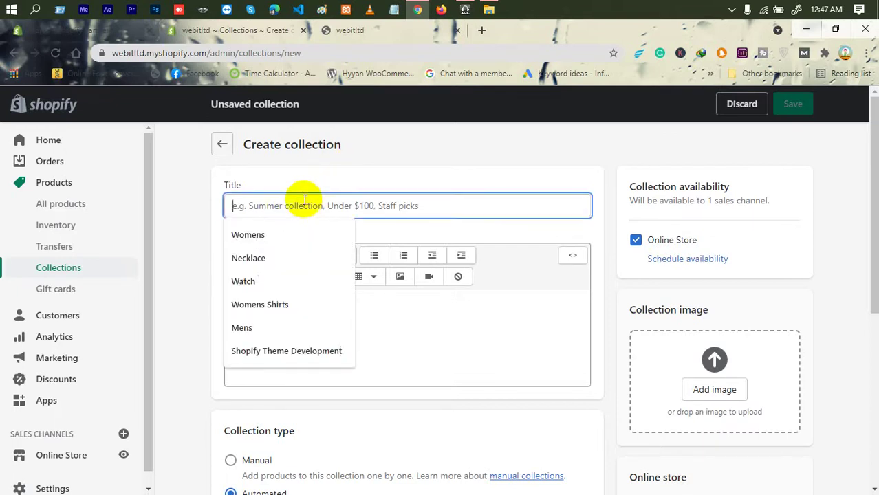
{"action": "left_click", "coordinate": [345, 173]}
{"action": "left_click", "coordinate": [324, 202]}
{"action": "left_click", "coordinate": [345, 168]}
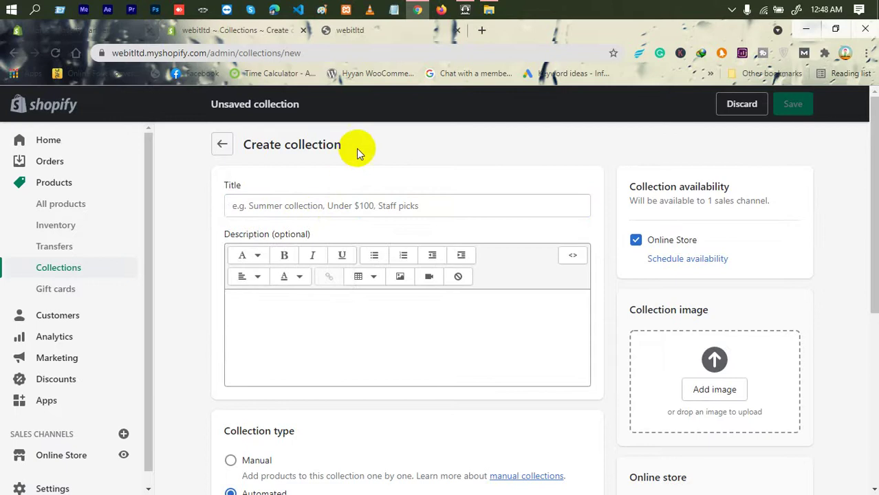
{"action": "left_click_drag", "start_coordinate": [357, 153], "coordinate": [271, 172]}
{"action": "left_click", "coordinate": [275, 206]}
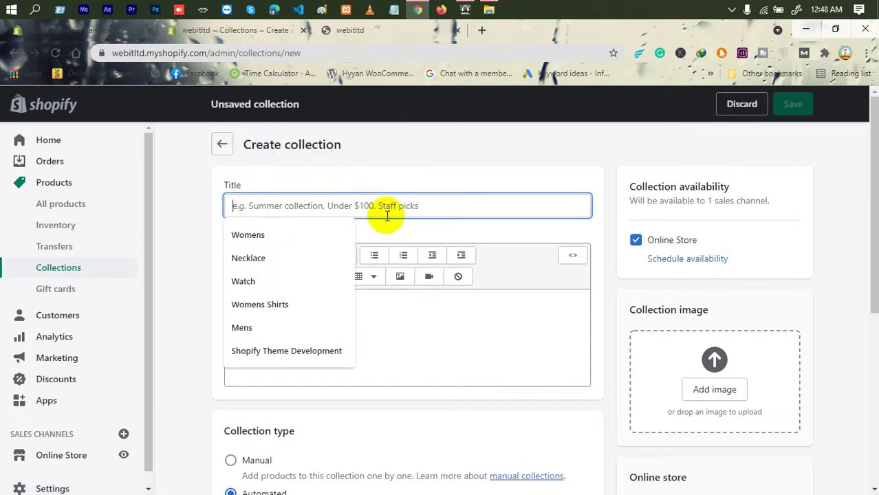
{"action": "type", "text": "Bo"}
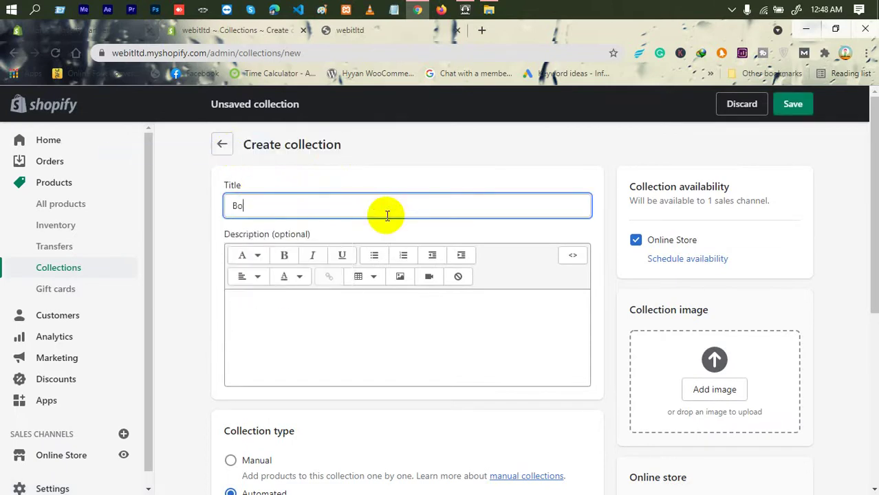
{"action": "type", "text": "w"}
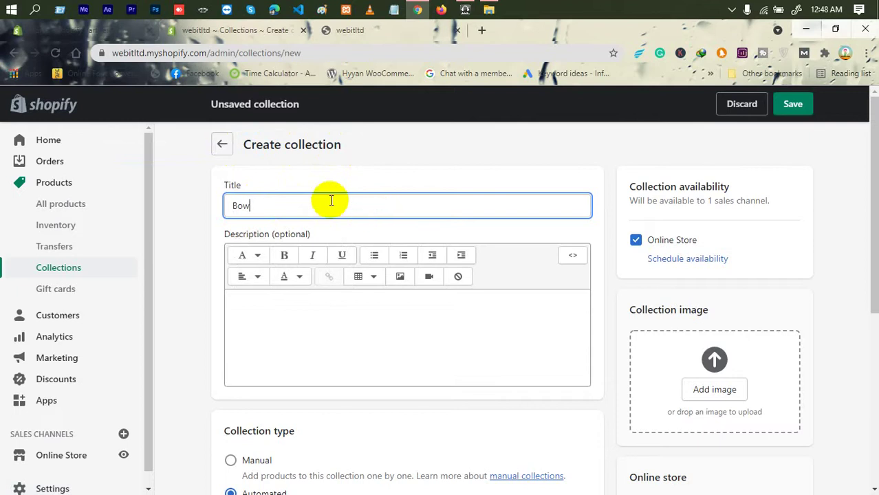
Step: Write the collection description "This bow collections. You can choose your bow from here."
{"action": "left_click", "coordinate": [320, 303]}
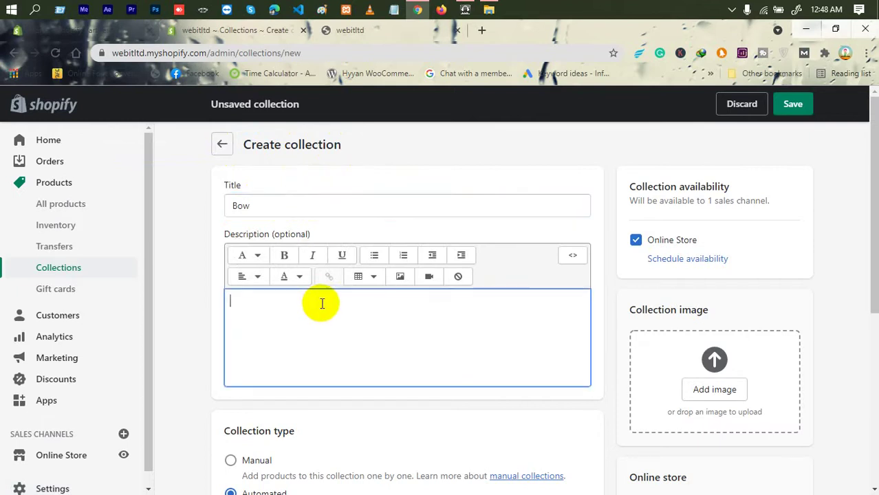
{"action": "type", "text": "This bow ca"}
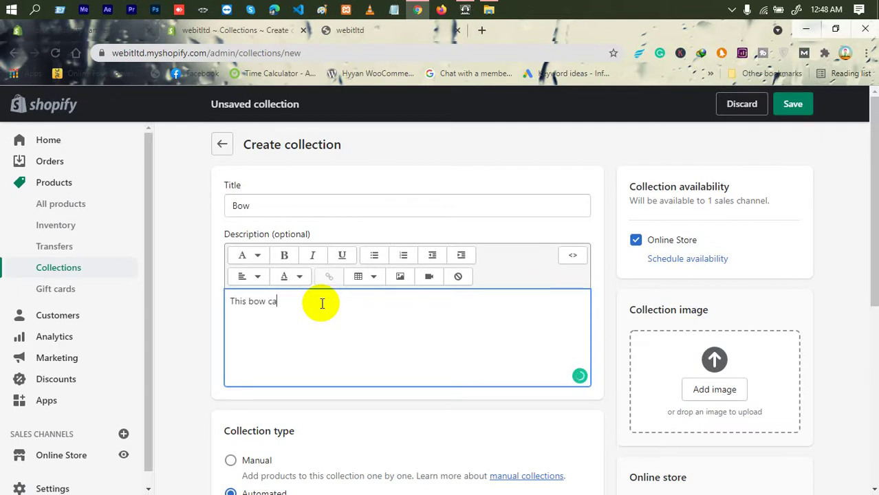
{"action": "key", "text": "BackSpace"}
{"action": "type", "text": "ollections. You an"}
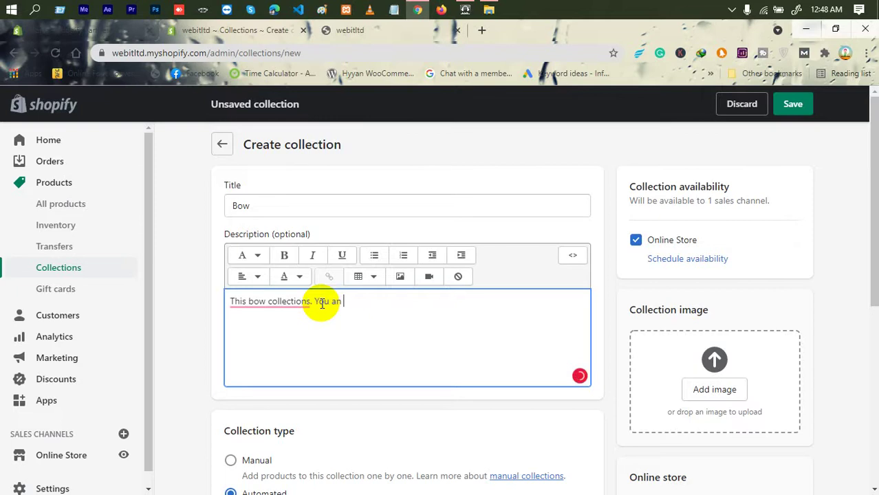
{"action": "key", "text": "BackSpace"}
{"action": "key", "text": "BackSpace"}
{"action": "type", "text": "can add "}
{"action": "type", "text": "your"}
{"action": "key", "text": "BackSpace"}
{"action": "key", "text": "BackSpace"}
{"action": "key", "text": "BackSpace"}
{"action": "key", "text": "BackSpace"}
{"action": "key", "text": "BackSpace"}
{"action": "key", "text": "BackSpace"}
{"action": "key", "text": "BackSpace"}
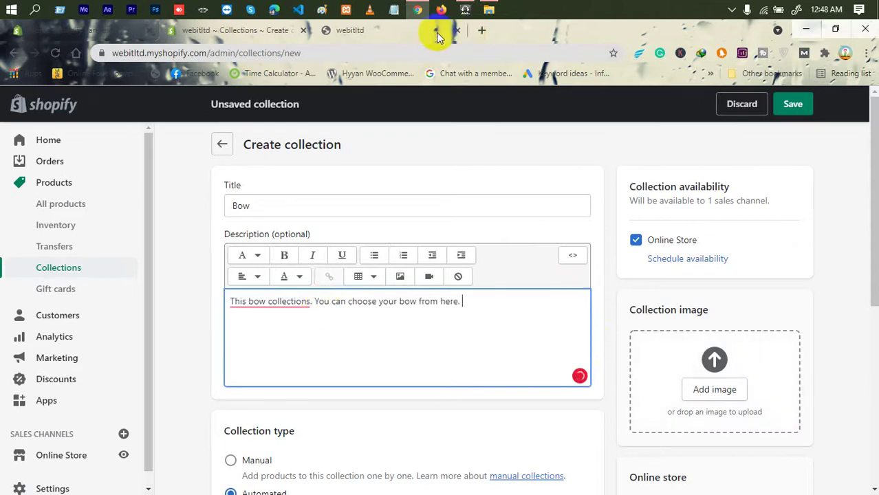
Step: Open a new browser tab, place it beside the collection form's tab and search Google Images for "bow"
{"action": "left_click", "coordinate": [481, 31]}
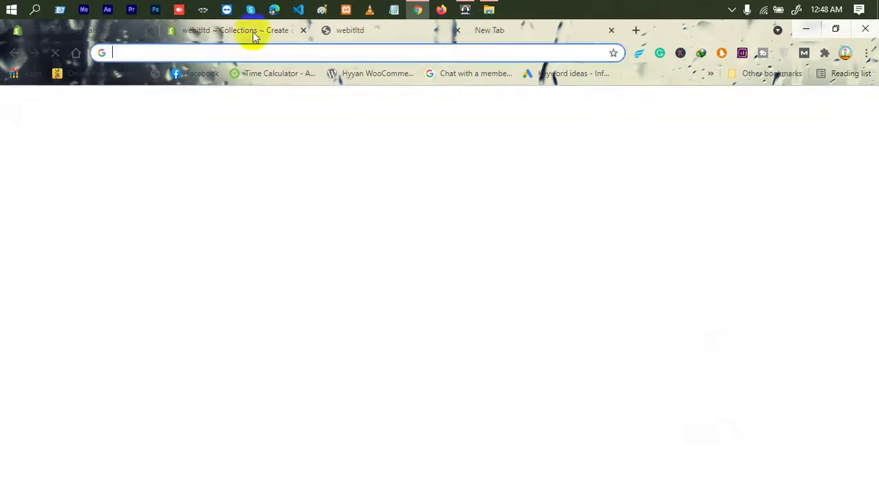
{"action": "left_click", "coordinate": [254, 31]}
{"action": "left_click", "coordinate": [344, 31]}
{"action": "left_click_drag", "start_coordinate": [443, 31], "coordinate": [514, 30]}
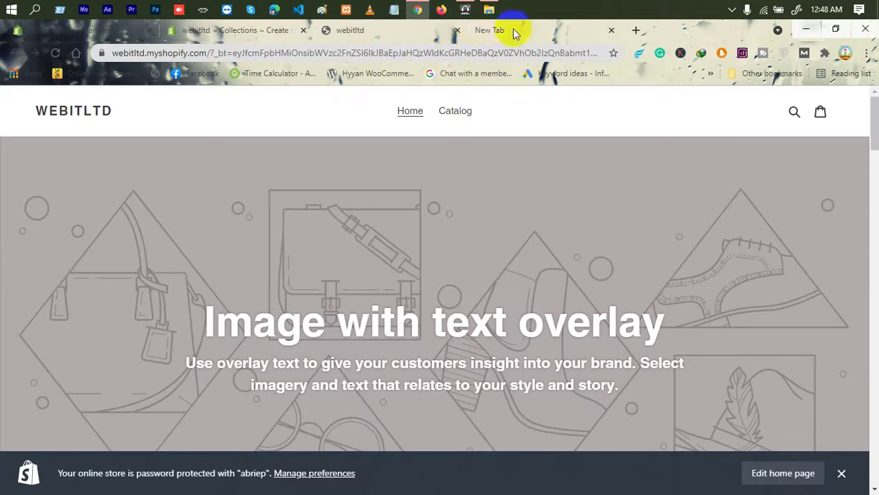
{"action": "left_click", "coordinate": [382, 30]}
{"action": "left_click", "coordinate": [363, 53]}
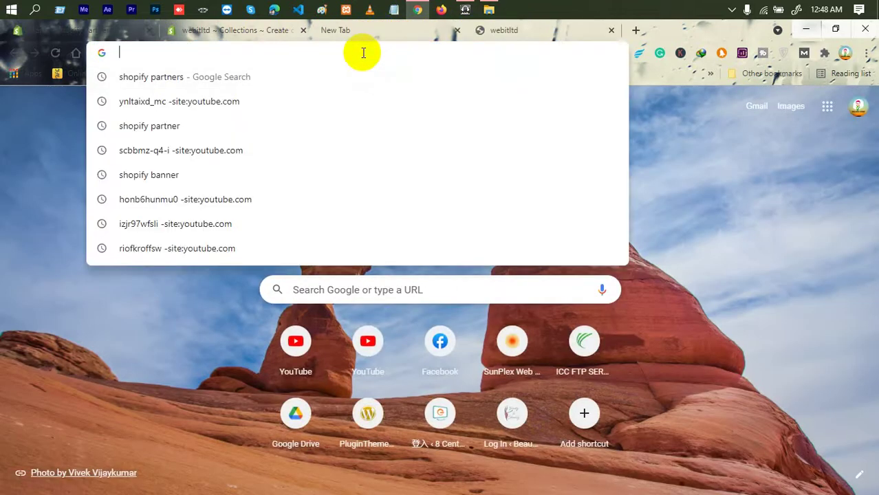
{"action": "type", "text": "bow"}
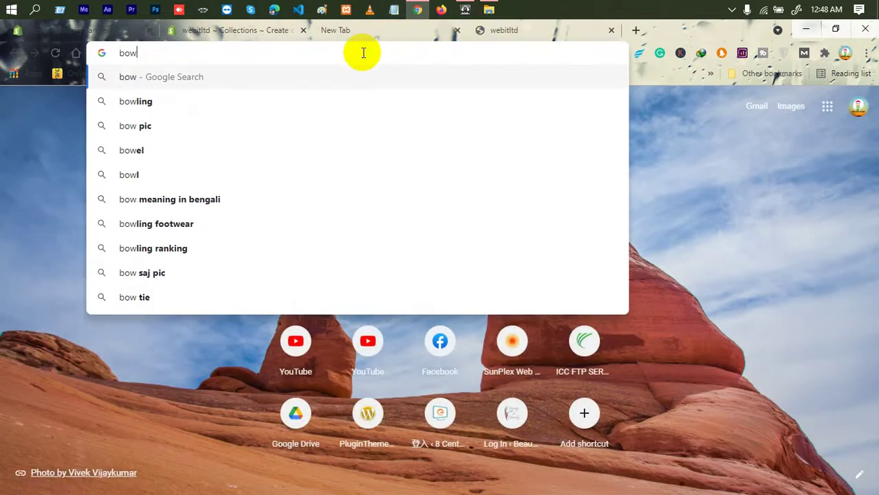
{"action": "key", "text": "Return"}
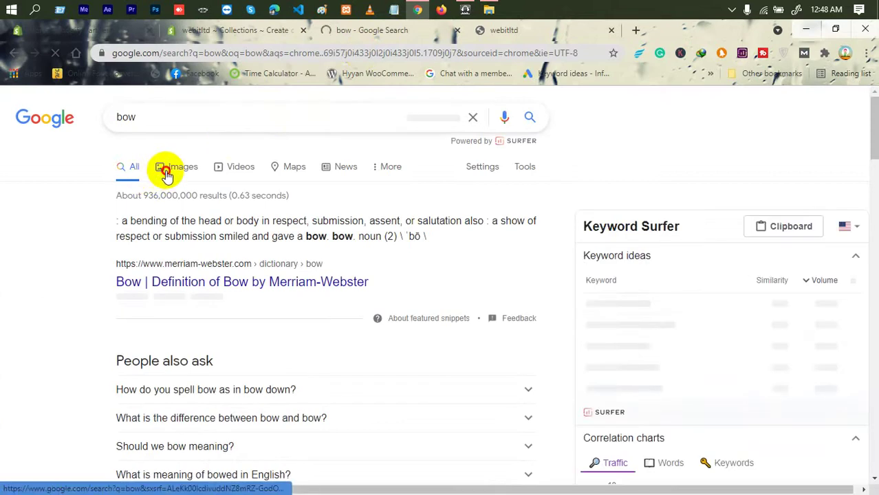
{"action": "left_click", "coordinate": [165, 175]}
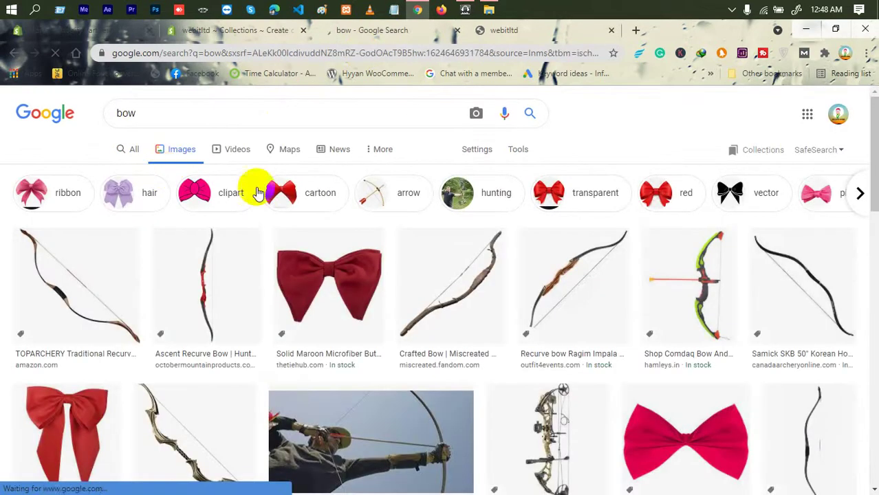
Step: Replace the image search term with the Bengali word "বৌ" and run the search
{"action": "left_click", "coordinate": [165, 114]}
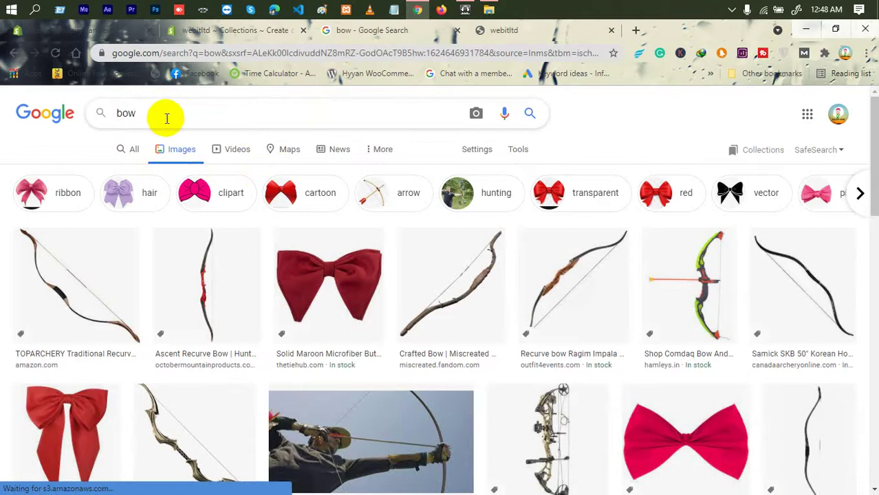
{"action": "left_click_drag", "start_coordinate": [166, 118], "coordinate": [99, 120]}
{"action": "key", "text": "BackSpace"}
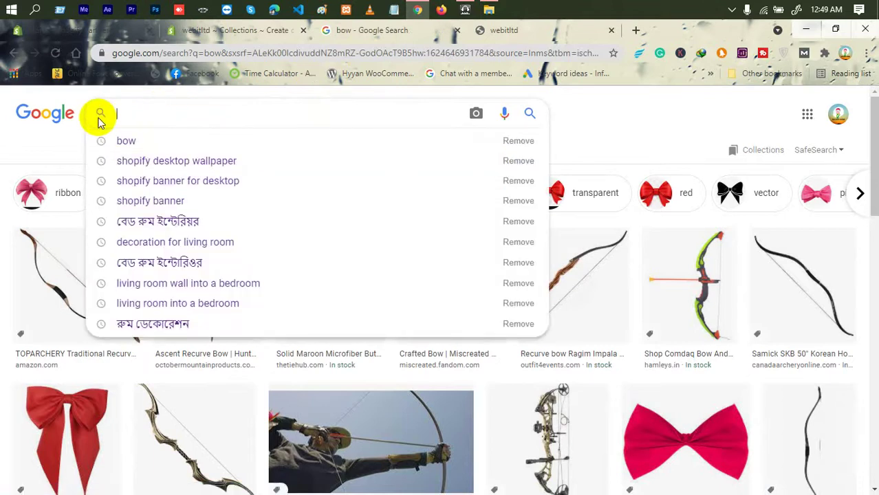
{"action": "type", "text": "bou"}
{"action": "key", "text": "space"}
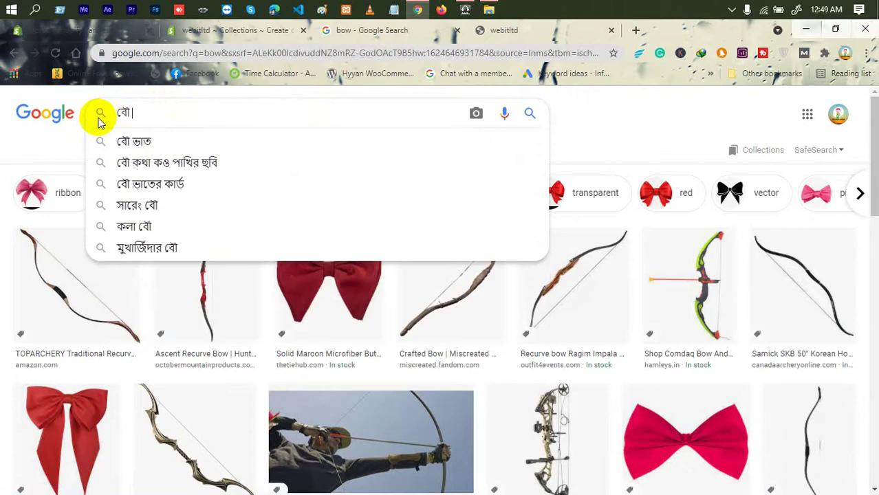
{"action": "key", "text": "Return"}
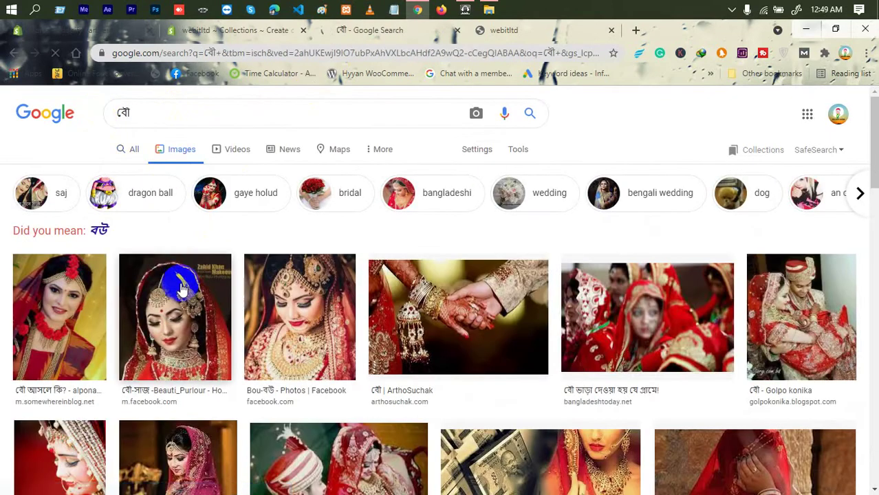
Step: Look through the Google Images results for "বৌ" for a suitable bride photo for the collection
{"action": "scroll", "coordinate": [181, 285], "scroll_direction": "down", "scroll_amount": 3}
{"action": "scroll", "coordinate": [181, 290], "scroll_direction": "down", "scroll_amount": 1}
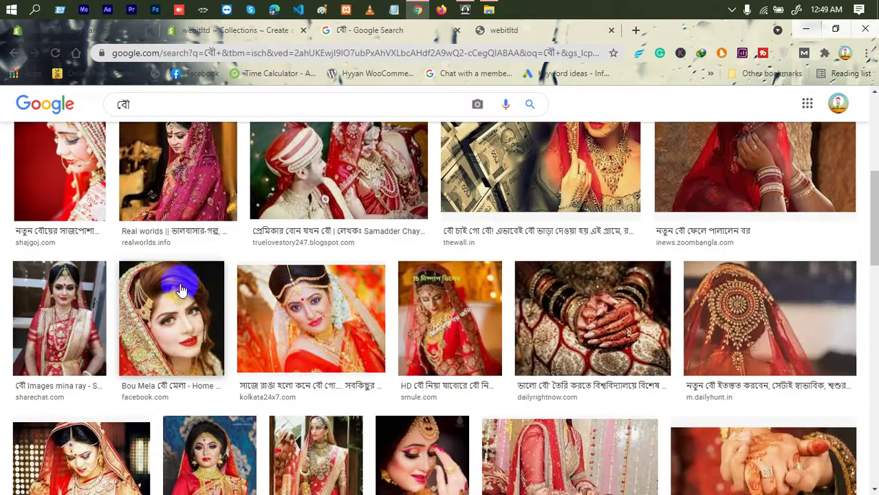
{"action": "scroll", "coordinate": [275, 295], "scroll_direction": "up", "scroll_amount": 5}
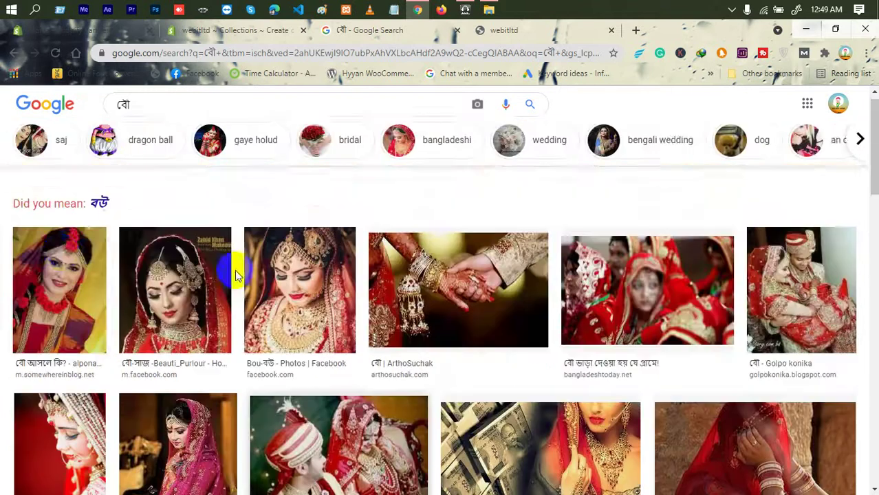
{"action": "scroll", "coordinate": [285, 292], "scroll_direction": "down", "scroll_amount": 4}
{"action": "scroll", "coordinate": [286, 292], "scroll_direction": "down", "scroll_amount": 3}
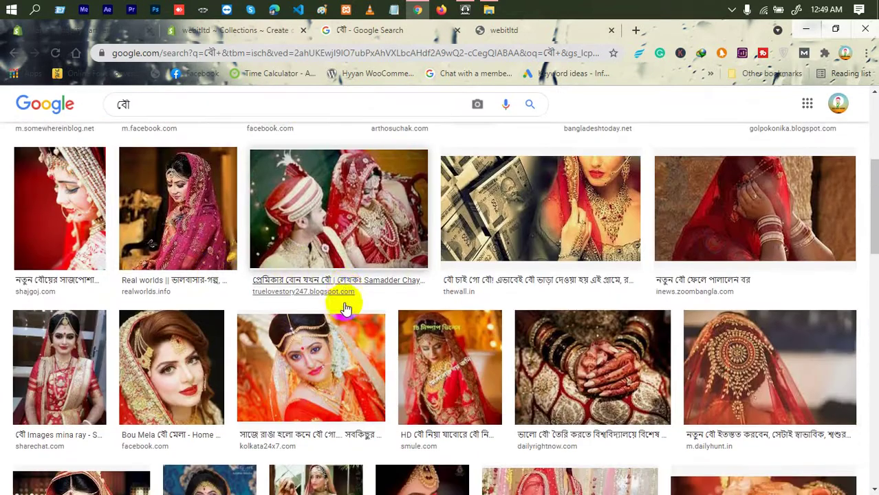
{"action": "scroll", "coordinate": [145, 220], "scroll_direction": "down", "scroll_amount": 2}
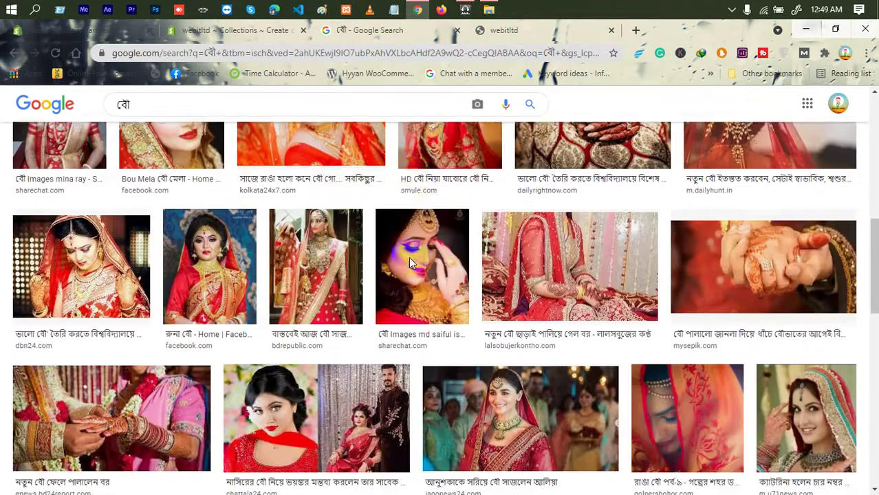
{"action": "scroll", "coordinate": [297, 268], "scroll_direction": "up", "scroll_amount": 3}
{"action": "scroll", "coordinate": [303, 268], "scroll_direction": "up", "scroll_amount": 4}
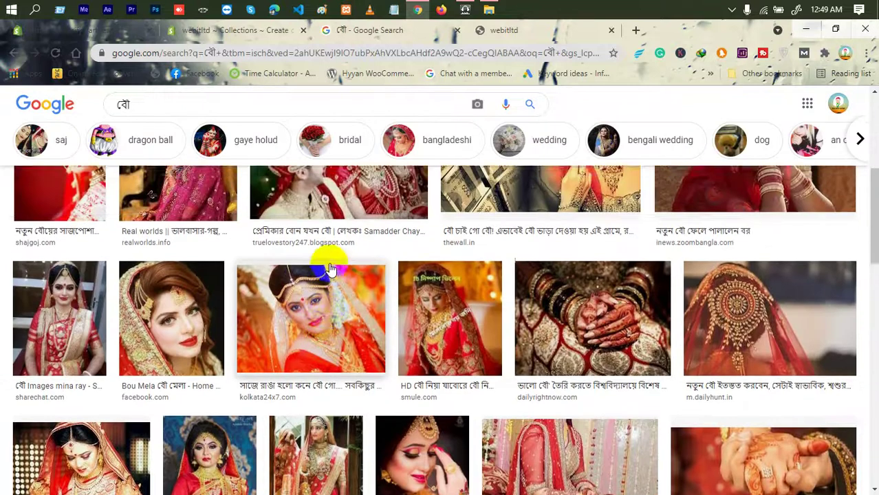
{"action": "scroll", "coordinate": [356, 272], "scroll_direction": "up", "scroll_amount": 1}
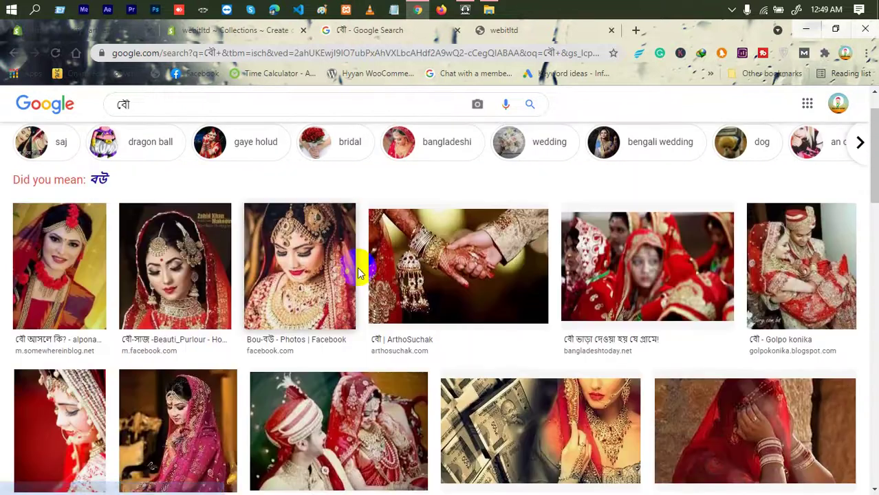
{"action": "scroll", "coordinate": [235, 267], "scroll_direction": "down", "scroll_amount": 2}
{"action": "scroll", "coordinate": [237, 272], "scroll_direction": "down", "scroll_amount": 2}
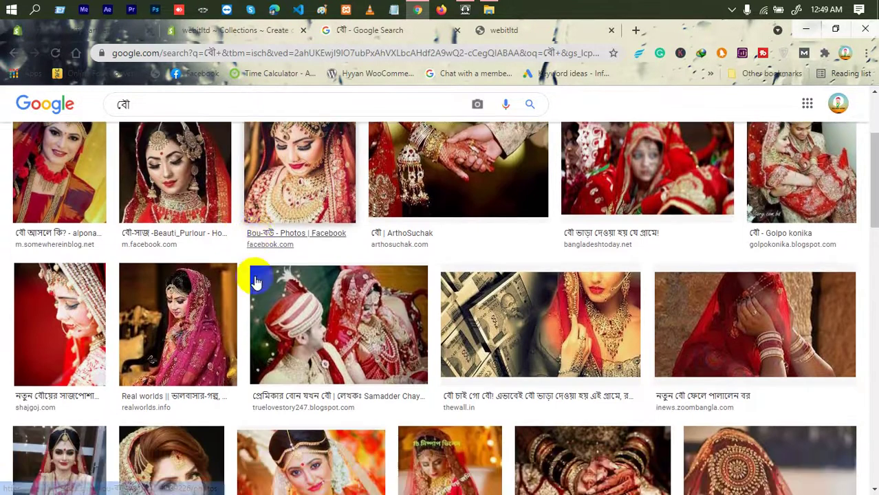
{"action": "scroll", "coordinate": [313, 308], "scroll_direction": "down", "scroll_amount": 2}
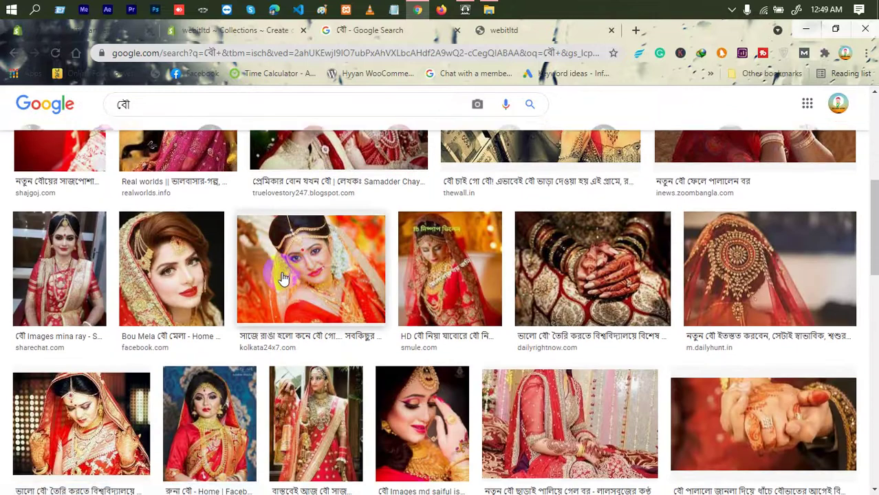
{"action": "scroll", "coordinate": [261, 279], "scroll_direction": "up", "scroll_amount": 5}
{"action": "scroll", "coordinate": [138, 285], "scroll_direction": "down", "scroll_amount": 4}
Step: Open the sharechat.com photo of the bride in the red and gold sari in its own tab, view it and close it
{"action": "right_click", "coordinate": [73, 294]}
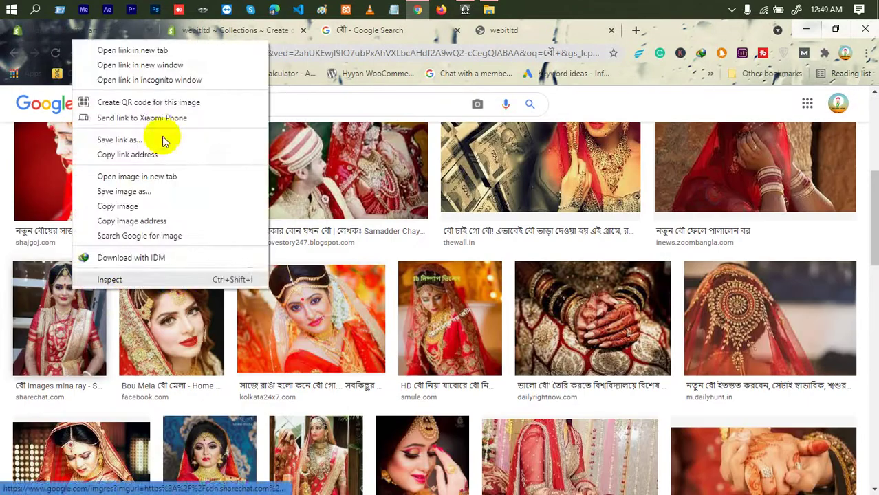
{"action": "left_click", "coordinate": [151, 189]}
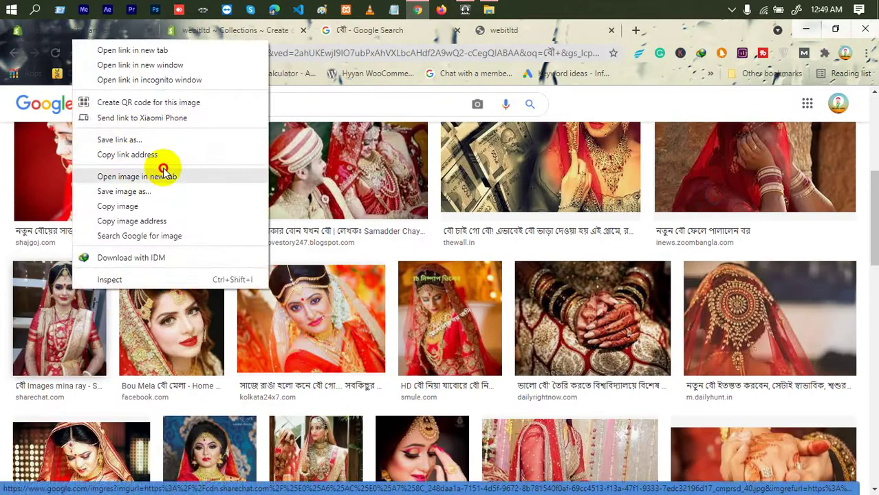
{"action": "left_click", "coordinate": [146, 176]}
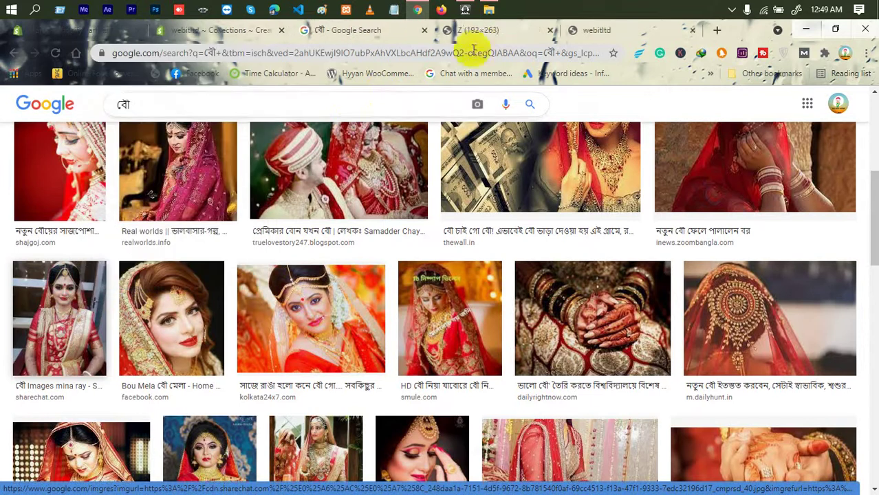
{"action": "left_click", "coordinate": [480, 32]}
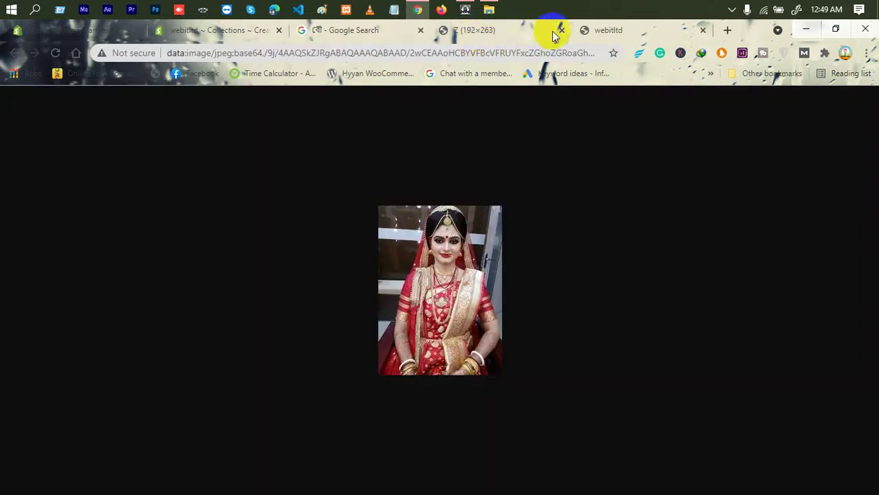
{"action": "middle_click", "coordinate": [471, 35]}
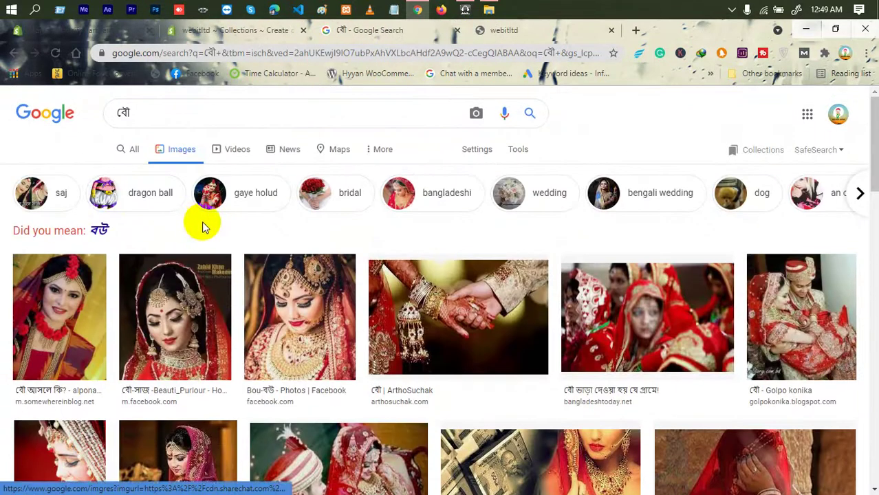
{"action": "scroll", "coordinate": [172, 225], "scroll_direction": "down", "scroll_amount": 2}
{"action": "scroll", "coordinate": [172, 137], "scroll_direction": "up", "scroll_amount": 2}
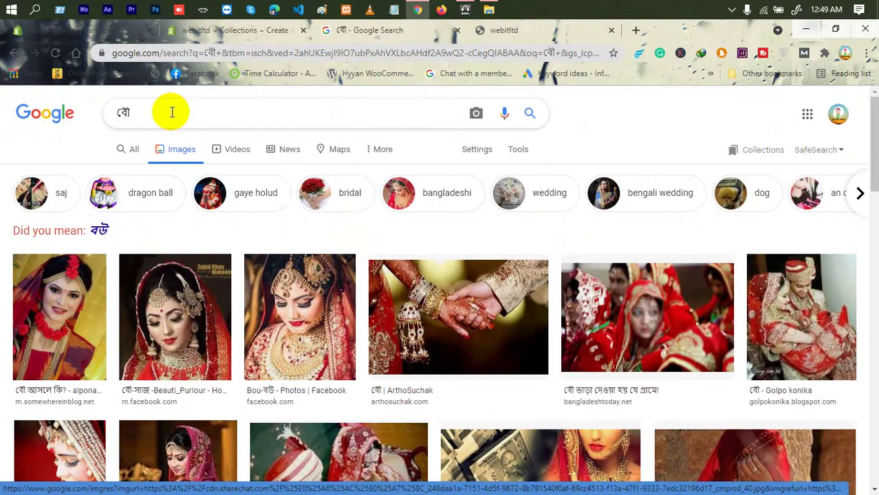
Step: Add "HD" to the image search term "বৌ" and run the search
{"action": "left_click", "coordinate": [172, 111]}
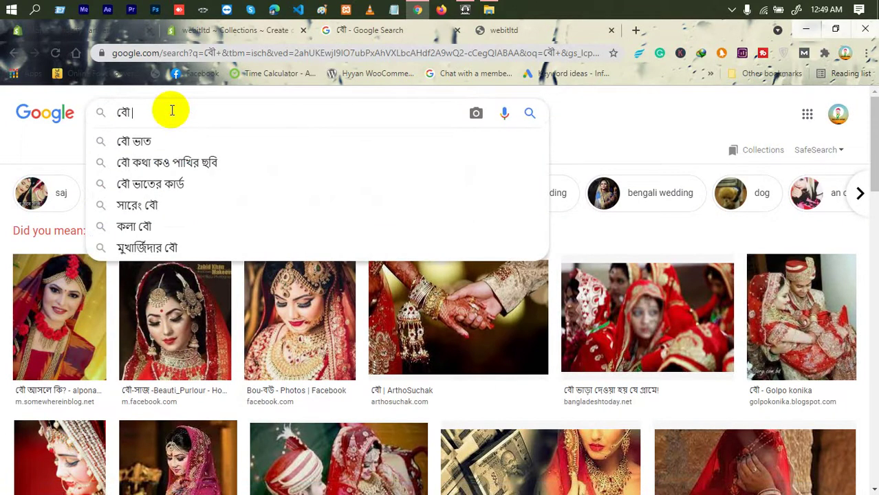
{"action": "type", "text": "HD"}
{"action": "key", "text": "Return"}
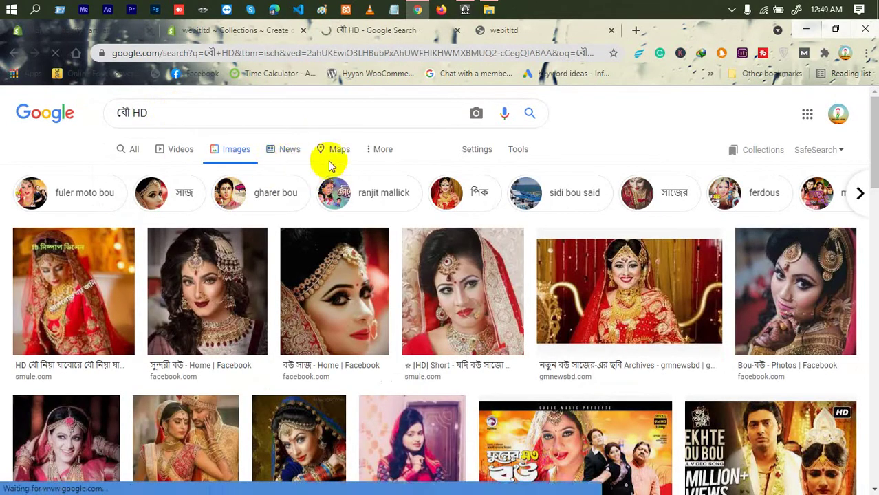
Step: Preview the second bride photo in the results, view it full size in its own tab, close that tab and return to the image results
{"action": "left_click", "coordinate": [198, 291]}
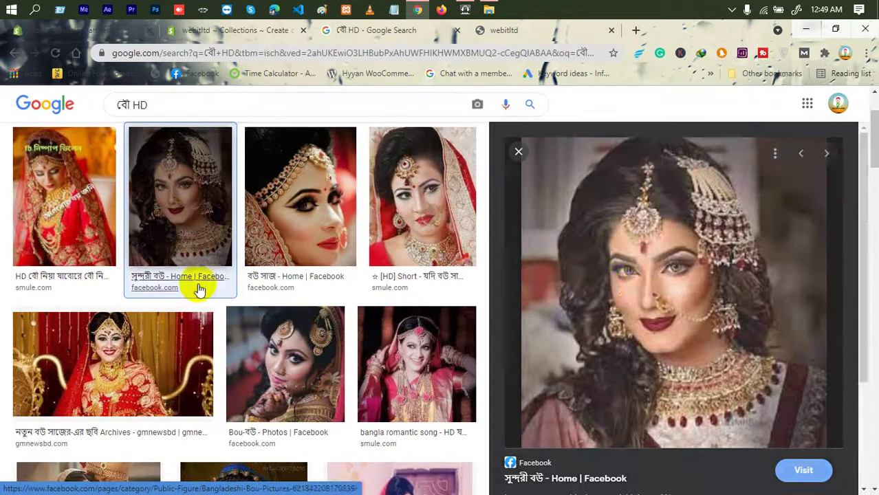
{"action": "left_click", "coordinate": [611, 277]}
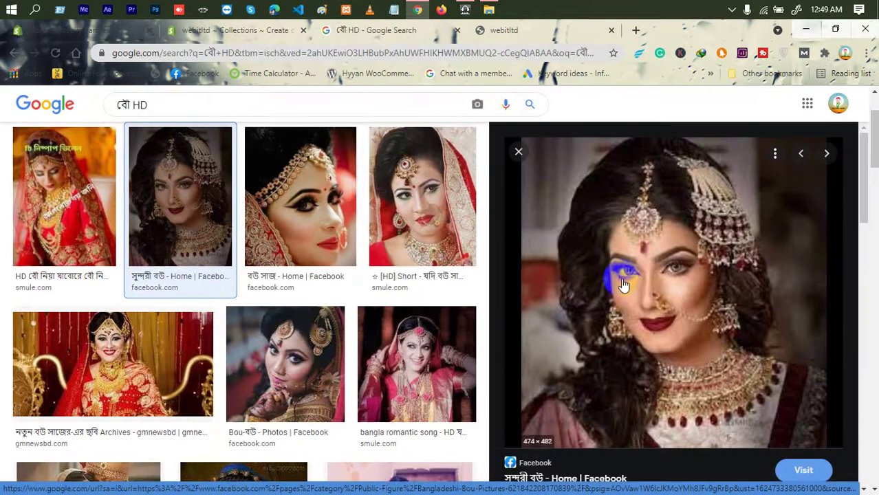
{"action": "right_click", "coordinate": [596, 260]}
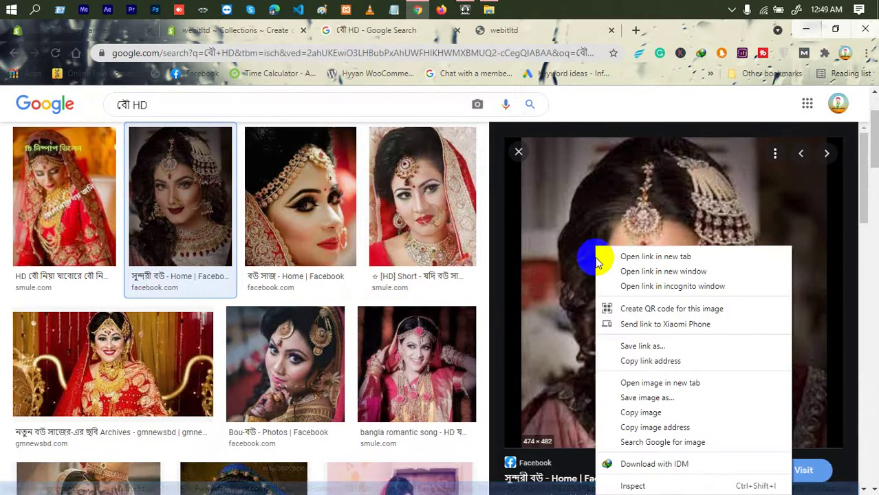
{"action": "left_click", "coordinate": [653, 383]}
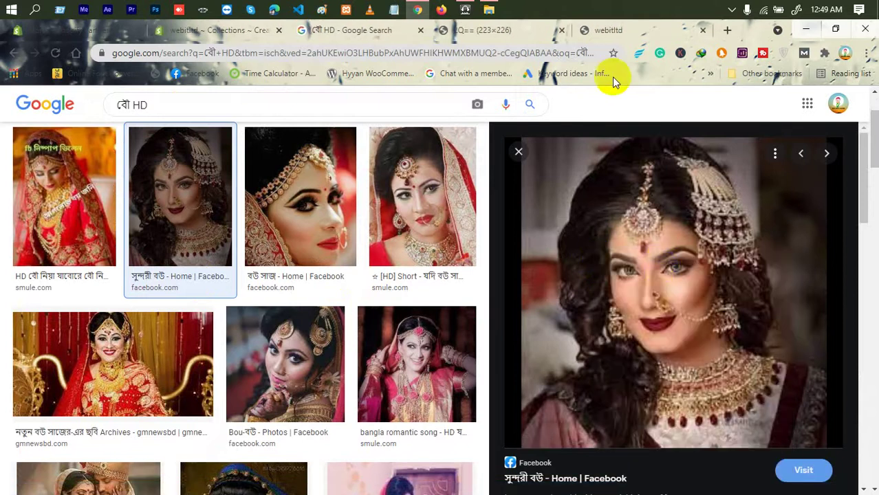
{"action": "left_click", "coordinate": [595, 30]}
{"action": "left_click", "coordinate": [502, 32]}
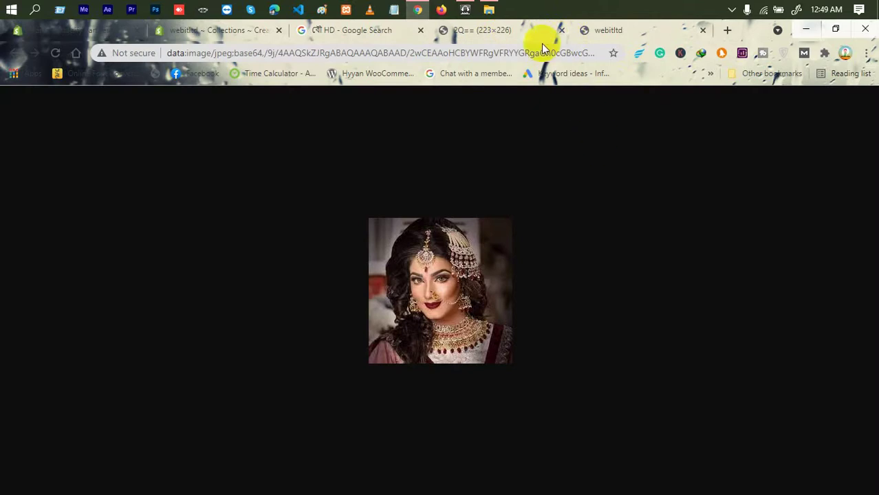
{"action": "left_click", "coordinate": [562, 30]}
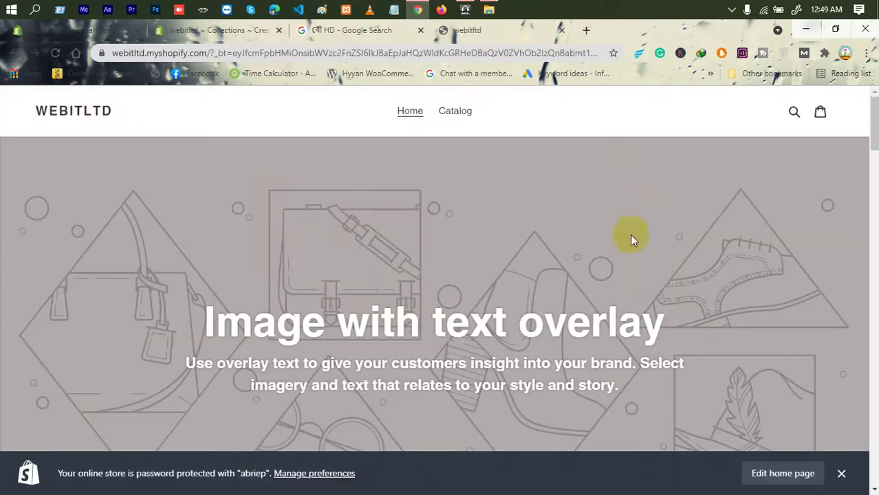
{"action": "left_click", "coordinate": [421, 31]}
Step: Examine the "বৌ HD" results and the related images for a better bride photo
{"action": "scroll", "coordinate": [578, 244], "scroll_direction": "down", "scroll_amount": 3}
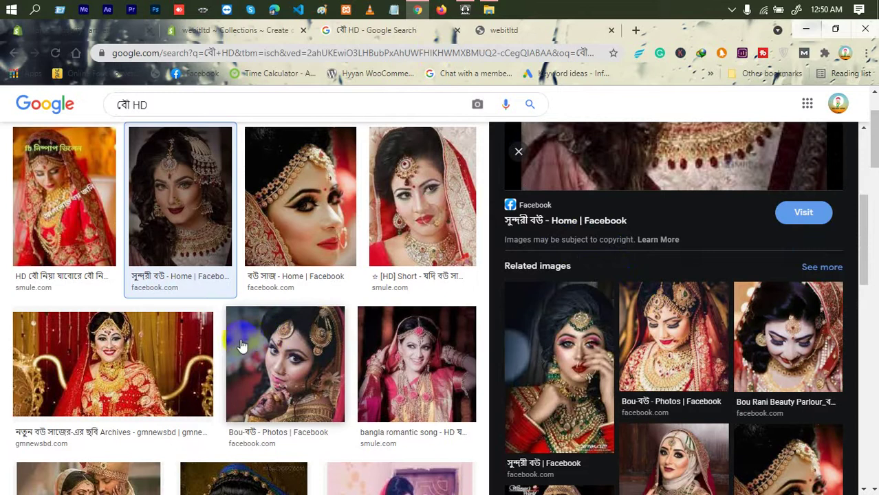
{"action": "scroll", "coordinate": [240, 346], "scroll_direction": "down", "scroll_amount": 3}
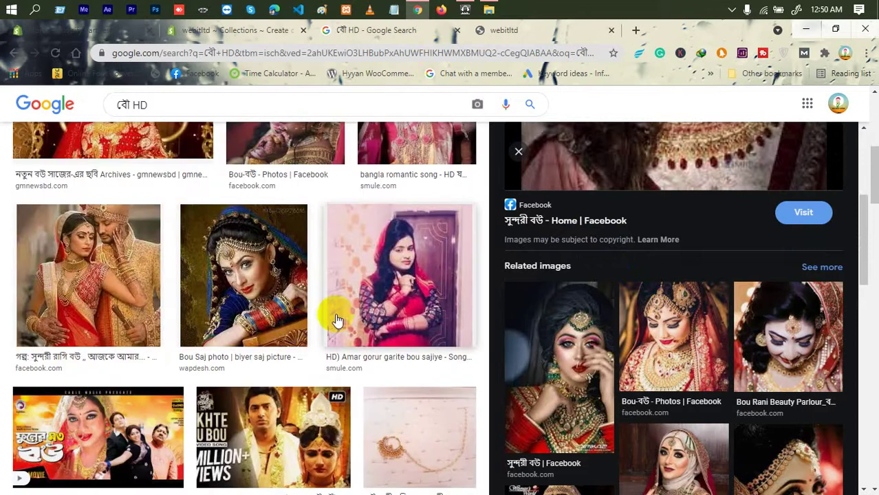
{"action": "scroll", "coordinate": [337, 320], "scroll_direction": "down", "scroll_amount": 4}
{"action": "scroll", "coordinate": [676, 335], "scroll_direction": "down", "scroll_amount": 3}
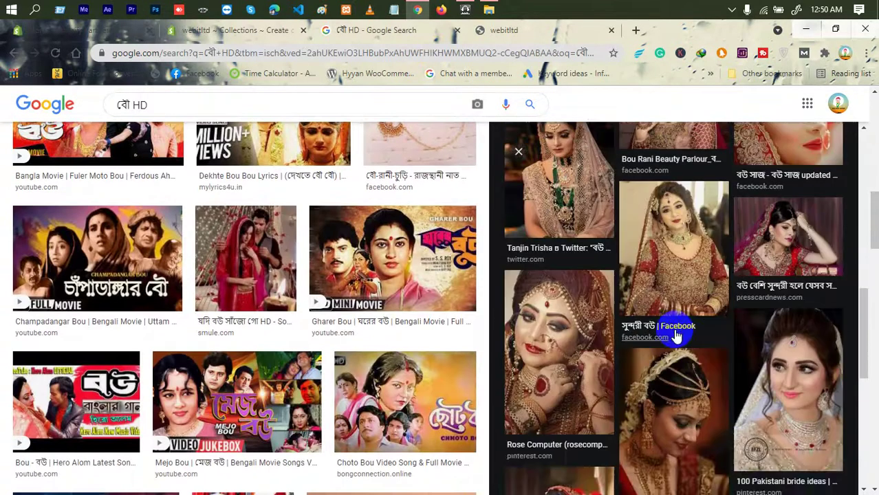
{"action": "scroll", "coordinate": [664, 329], "scroll_direction": "down", "scroll_amount": 3}
{"action": "scroll", "coordinate": [650, 320], "scroll_direction": "up", "scroll_amount": 4}
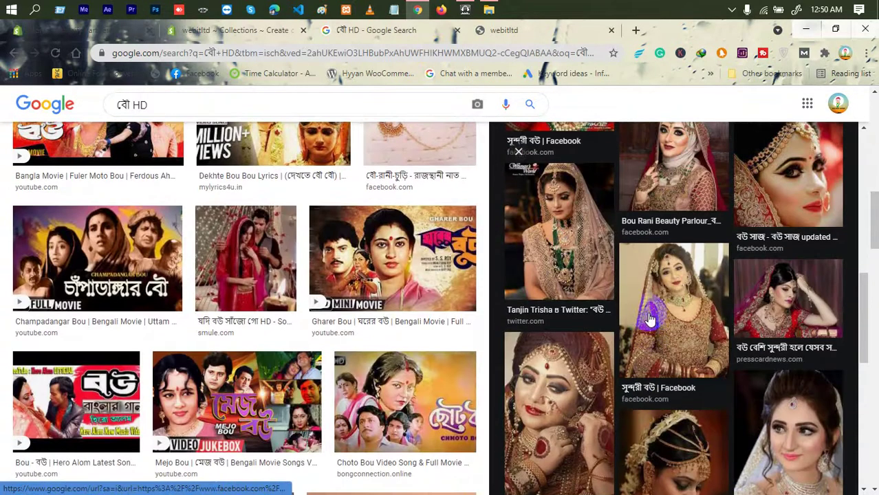
{"action": "left_click", "coordinate": [584, 255]}
{"action": "scroll", "coordinate": [674, 248], "scroll_direction": "down", "scroll_amount": 4}
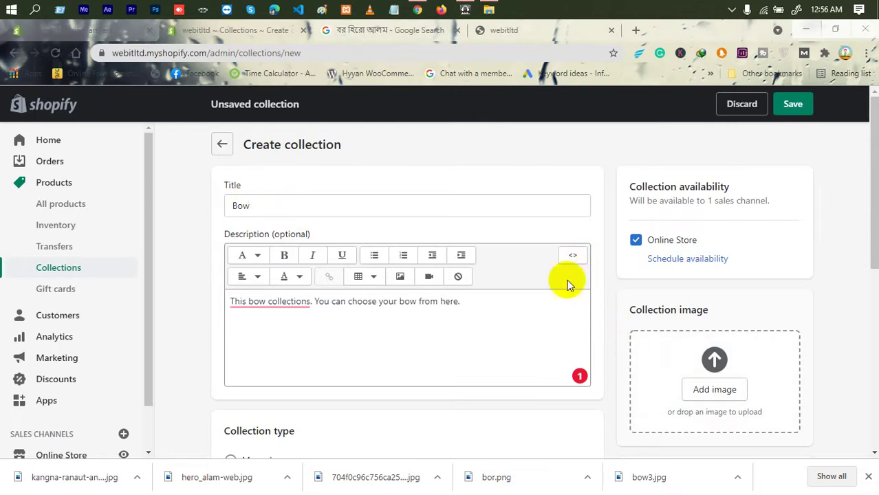
Step: Minimize the browser with the unsaved collection form and open the Images folder inside the desktop's Shopify folder
{"action": "left_click", "coordinate": [738, 398]}
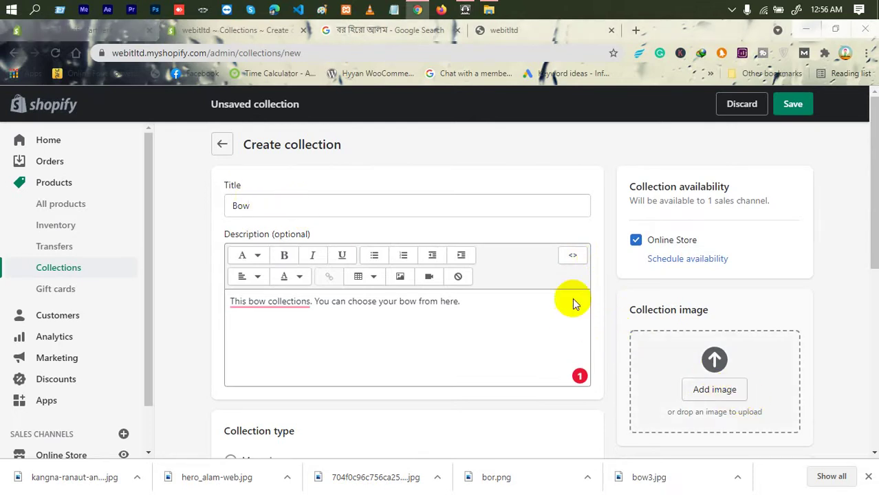
{"action": "left_click", "coordinate": [397, 308]}
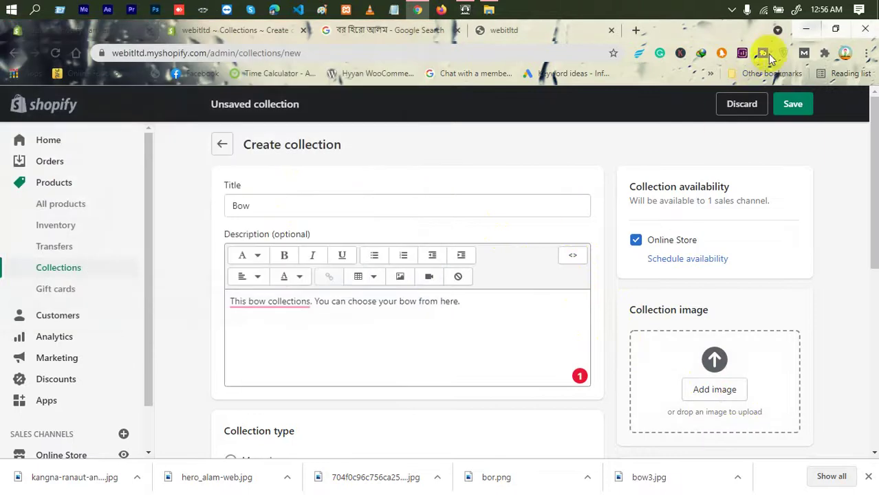
{"action": "left_click", "coordinate": [808, 31]}
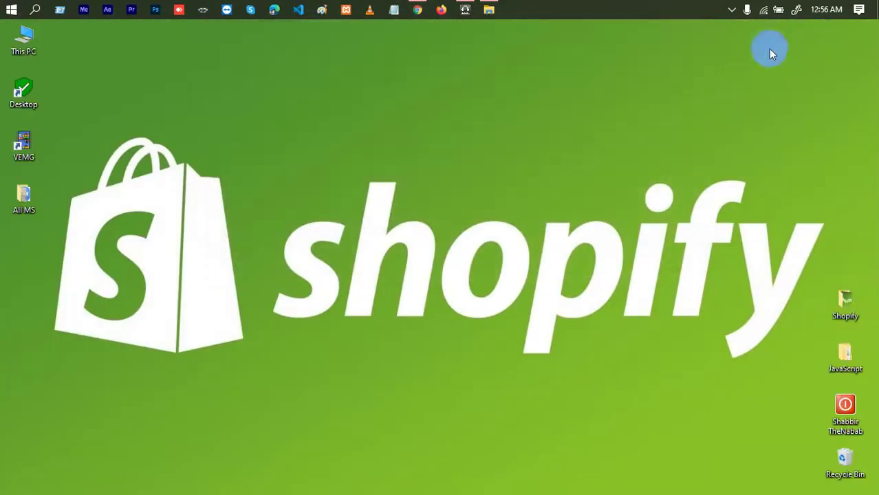
{"action": "double_click", "coordinate": [845, 303]}
{"action": "double_click", "coordinate": [150, 131]}
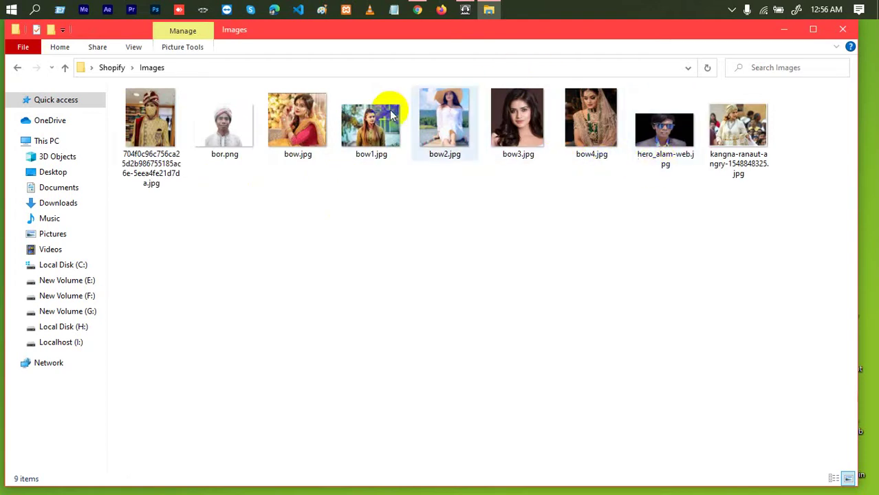
Step: Preview bow4.jpg and bow.jpg from the Images folder, close each preview, and select bow.jpg
{"action": "left_click", "coordinate": [295, 123]}
{"action": "double_click", "coordinate": [583, 124]}
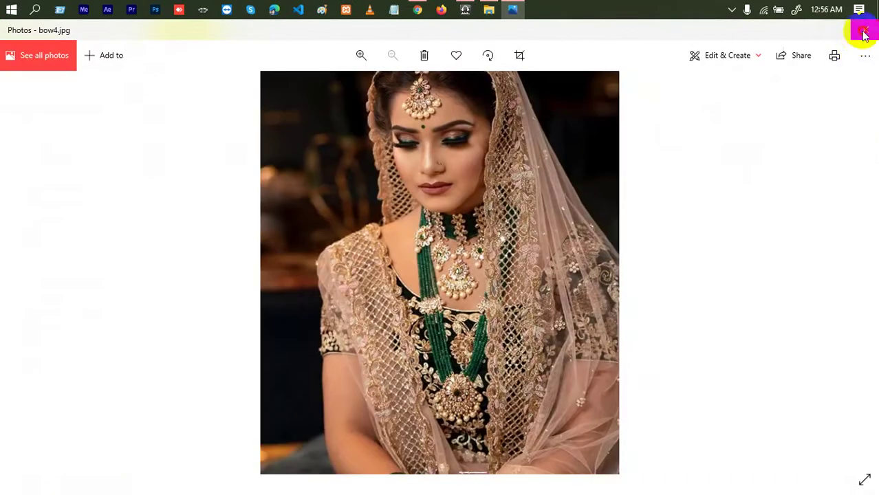
{"action": "left_click", "coordinate": [864, 31]}
{"action": "double_click", "coordinate": [308, 137]}
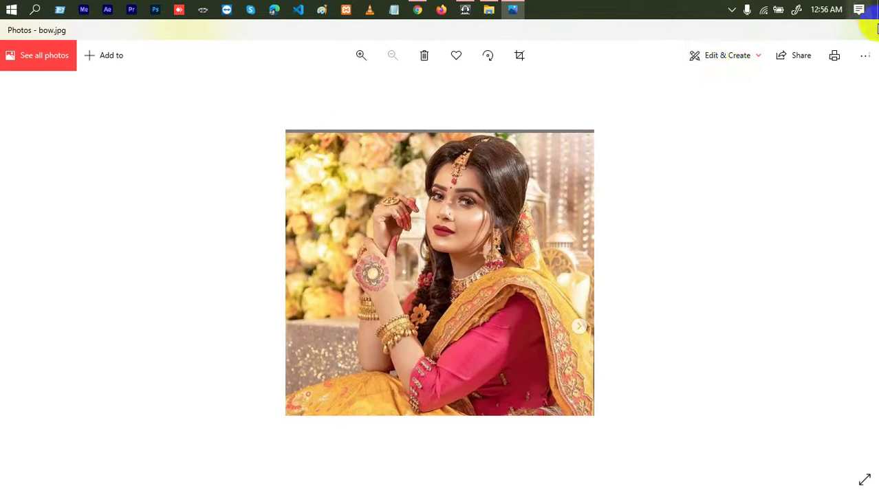
{"action": "left_click", "coordinate": [864, 31]}
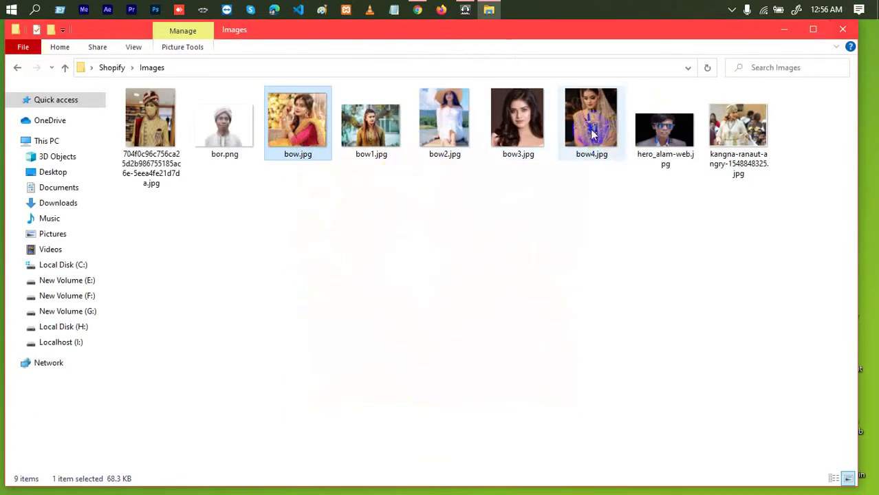
{"action": "left_click", "coordinate": [222, 134]}
{"action": "left_click", "coordinate": [292, 127]}
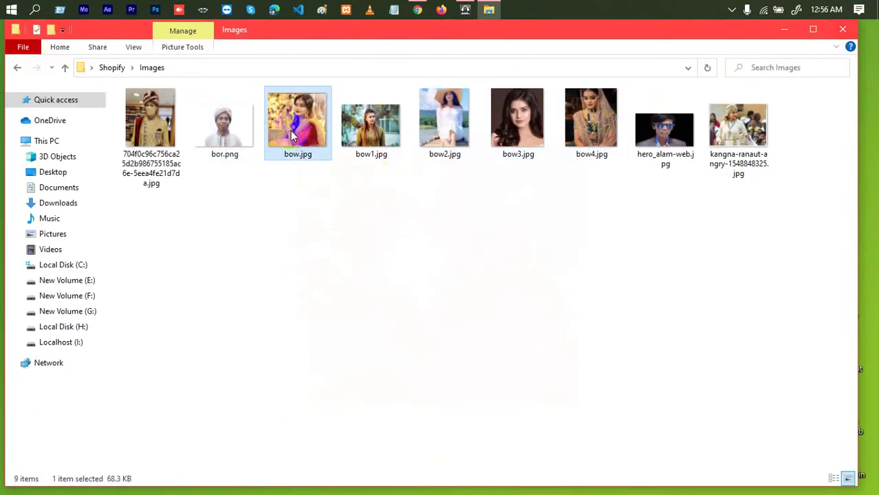
Step: Return to the unsaved collection in the browser and add bow.jpg from the desktop's Shopify Images folder as its collection image
{"action": "left_click", "coordinate": [417, 9]}
{"action": "scroll", "coordinate": [732, 327], "scroll_direction": "down", "scroll_amount": 1}
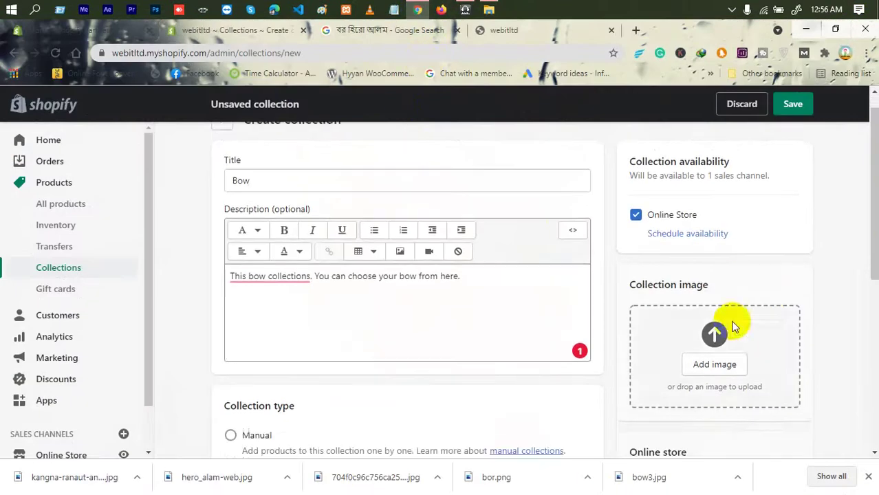
{"action": "scroll", "coordinate": [733, 326], "scroll_direction": "down", "scroll_amount": 2}
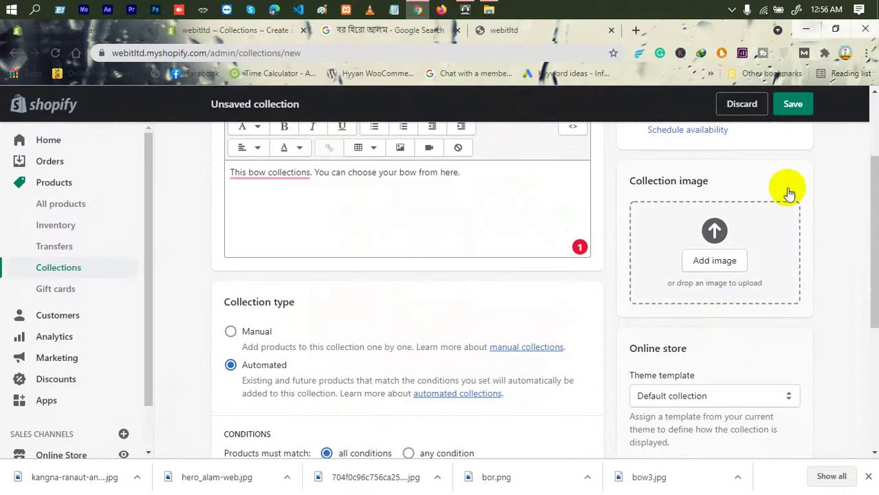
{"action": "left_click", "coordinate": [715, 260]}
{"action": "left_click", "coordinate": [89, 130]}
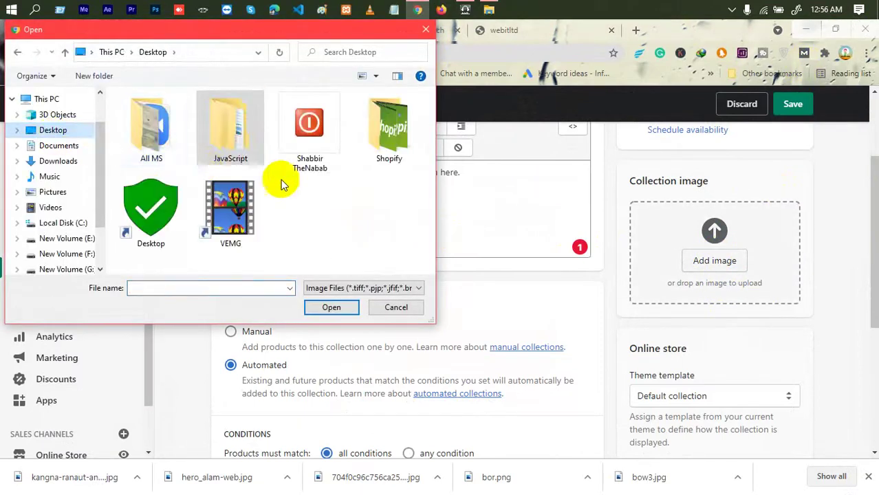
{"action": "double_click", "coordinate": [399, 141]}
{"action": "double_click", "coordinate": [156, 153]}
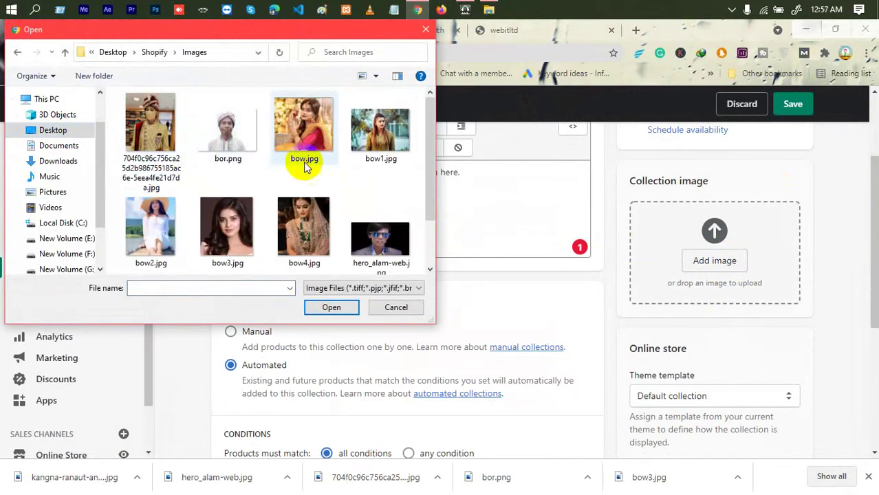
{"action": "double_click", "coordinate": [315, 147]}
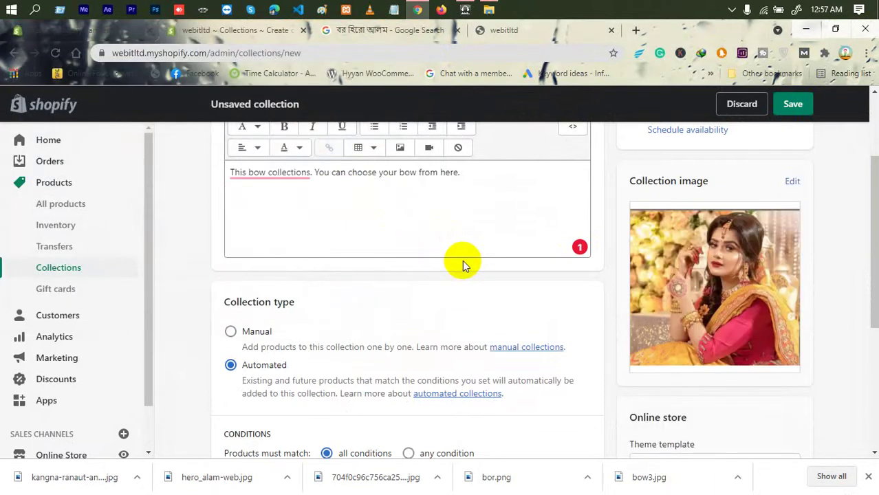
Step: Set the automated collection's condition so that the product tag is equal to "bow"
{"action": "scroll", "coordinate": [338, 337], "scroll_direction": "down", "scroll_amount": 2}
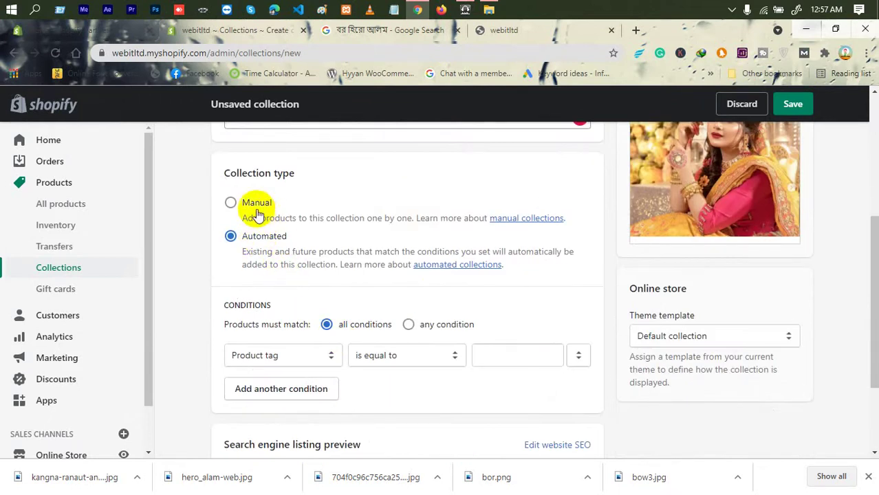
{"action": "scroll", "coordinate": [274, 260], "scroll_direction": "down", "scroll_amount": 2}
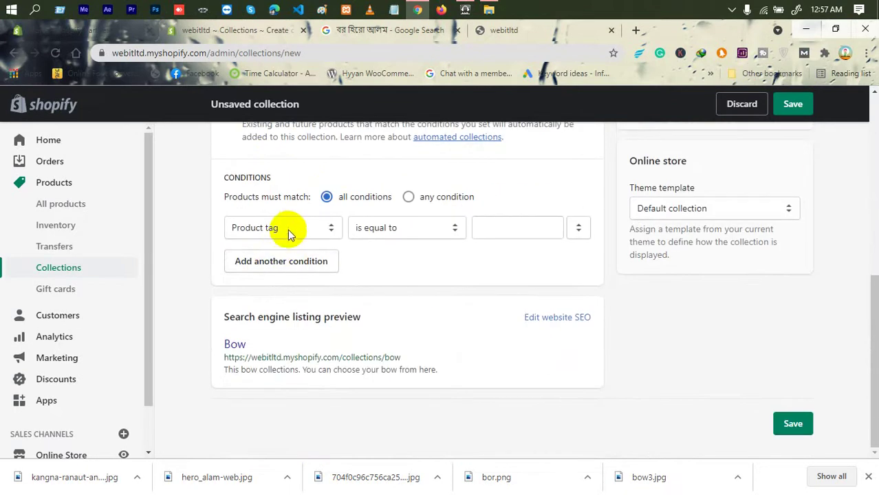
{"action": "left_click", "coordinate": [291, 229]}
{"action": "left_click", "coordinate": [289, 234]}
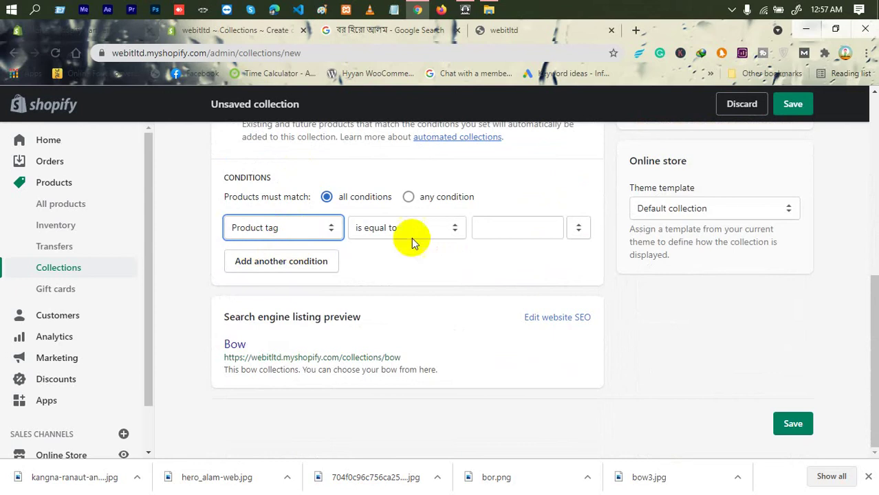
{"action": "left_click", "coordinate": [515, 229]}
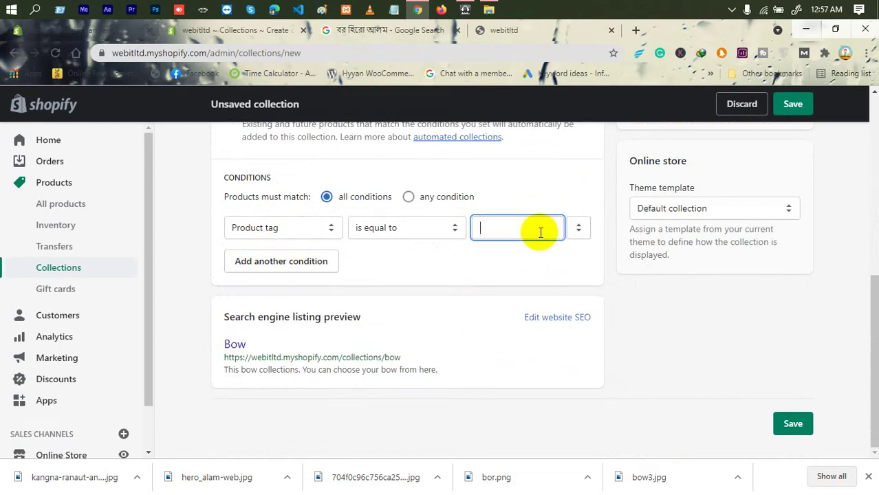
{"action": "type", "text": "bow"}
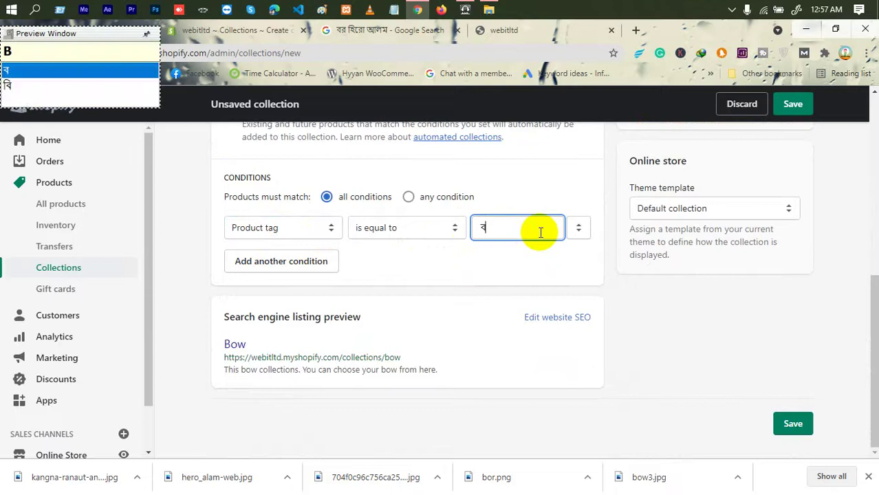
{"action": "key", "text": "BackSpace"}
{"action": "key", "text": "BackSpace"}
{"action": "key", "text": "BackSpace"}
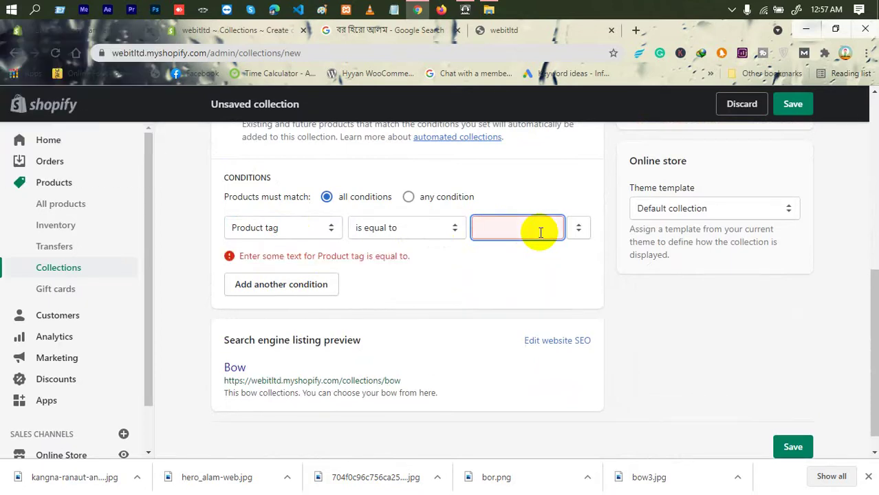
{"action": "type", "text": "bow"}
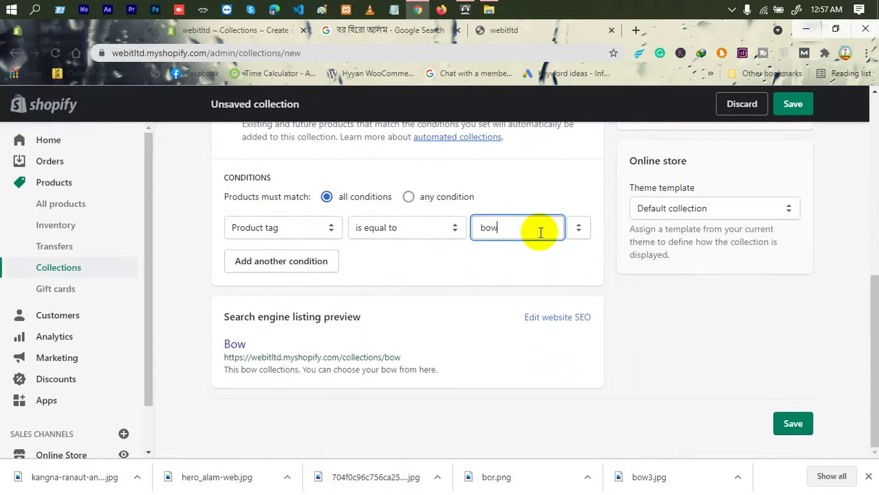
{"action": "left_click", "coordinate": [284, 260]}
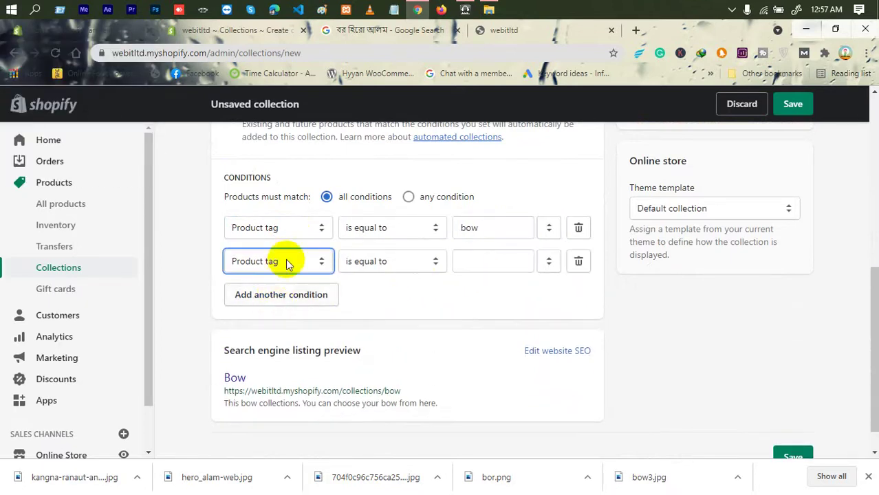
{"action": "left_click", "coordinate": [287, 265]}
{"action": "left_click", "coordinate": [419, 297]}
{"action": "left_click", "coordinate": [579, 262]}
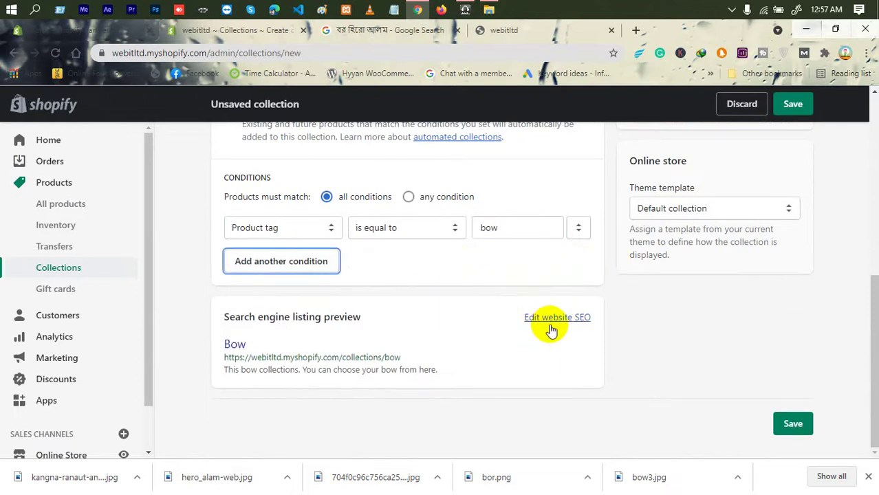
Step: Open the website SEO fields, review the page title, description and URL handle, and save the Bow collection
{"action": "scroll", "coordinate": [554, 328], "scroll_direction": "up", "scroll_amount": 1}
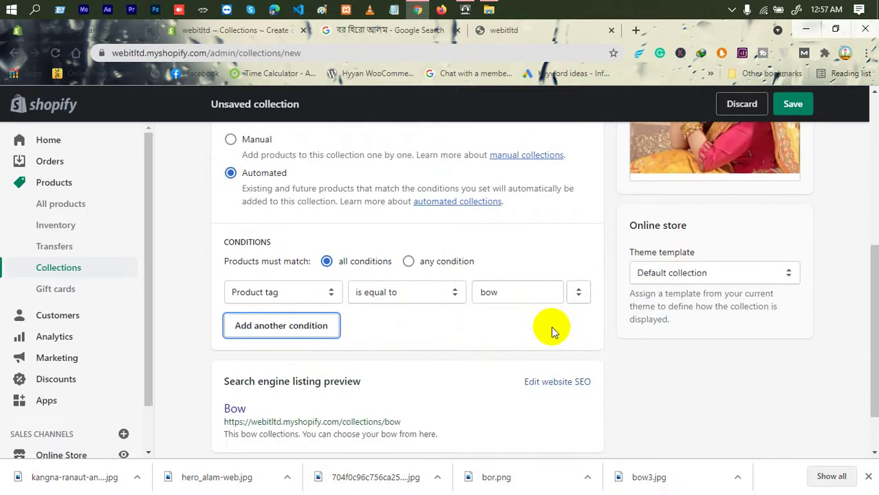
{"action": "left_click", "coordinate": [565, 383]}
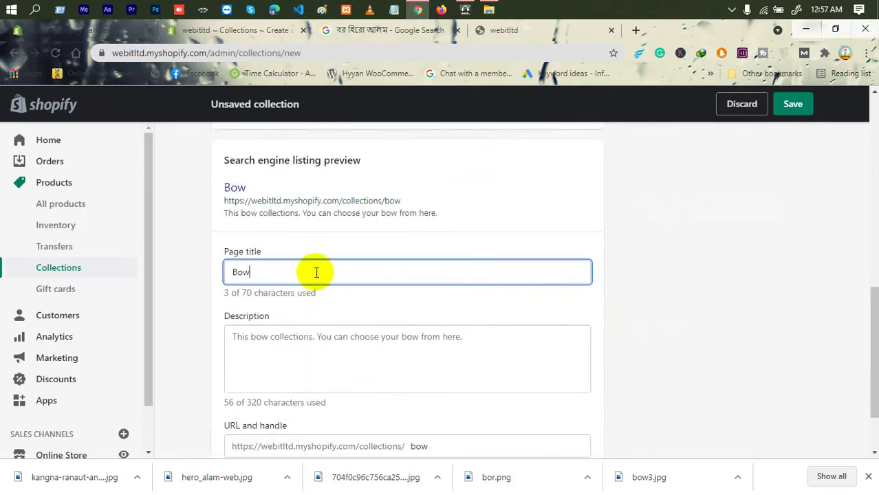
{"action": "scroll", "coordinate": [283, 279], "scroll_direction": "down", "scroll_amount": 2}
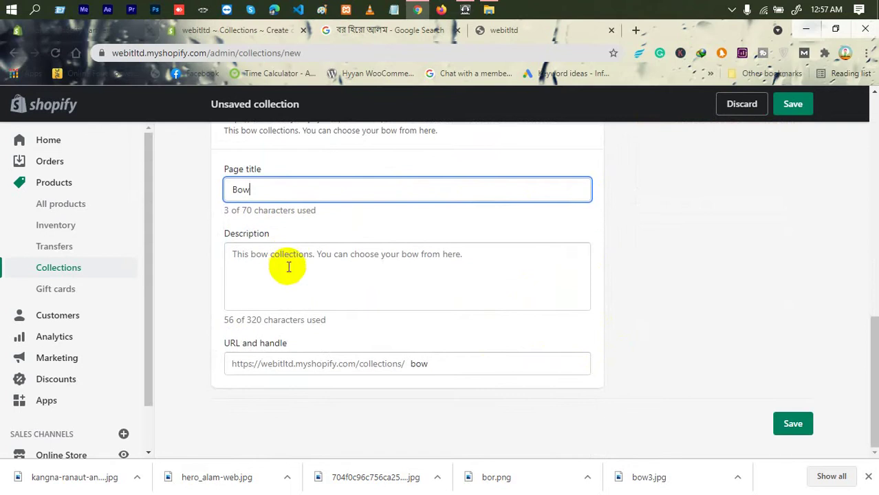
{"action": "left_click", "coordinate": [466, 272]}
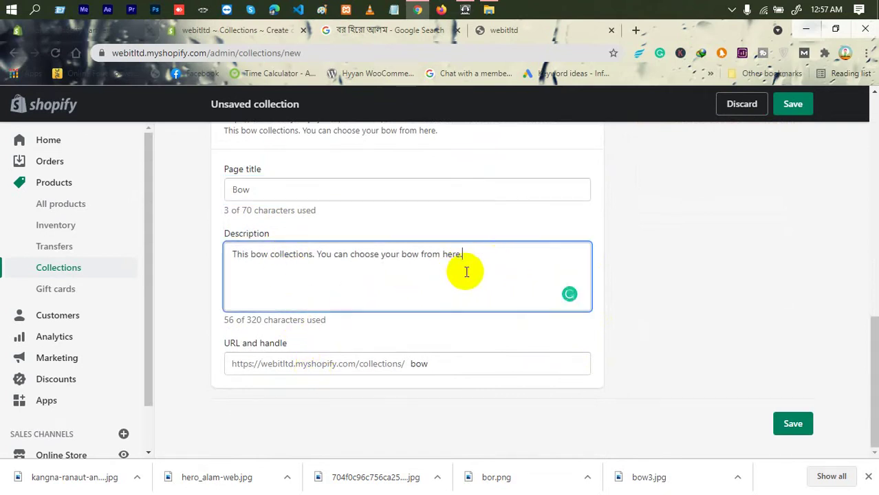
{"action": "scroll", "coordinate": [343, 278], "scroll_direction": "up", "scroll_amount": 3}
{"action": "scroll", "coordinate": [327, 328], "scroll_direction": "down", "scroll_amount": 3}
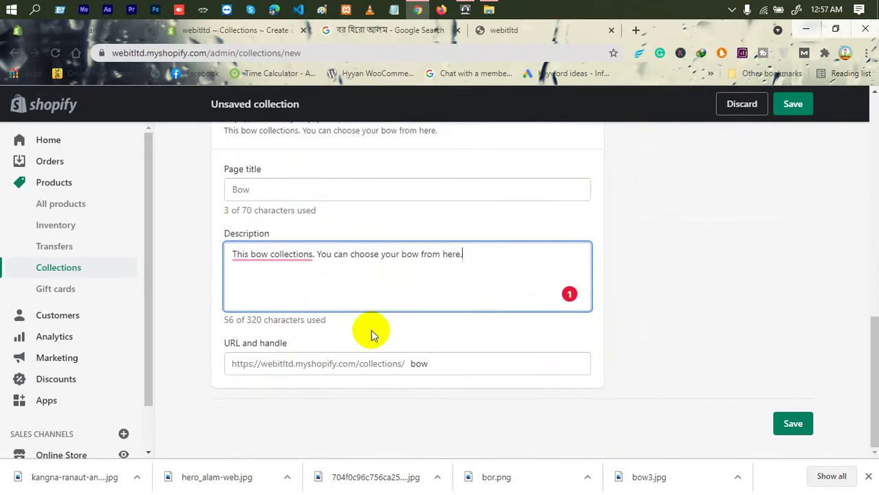
{"action": "left_click", "coordinate": [407, 365]}
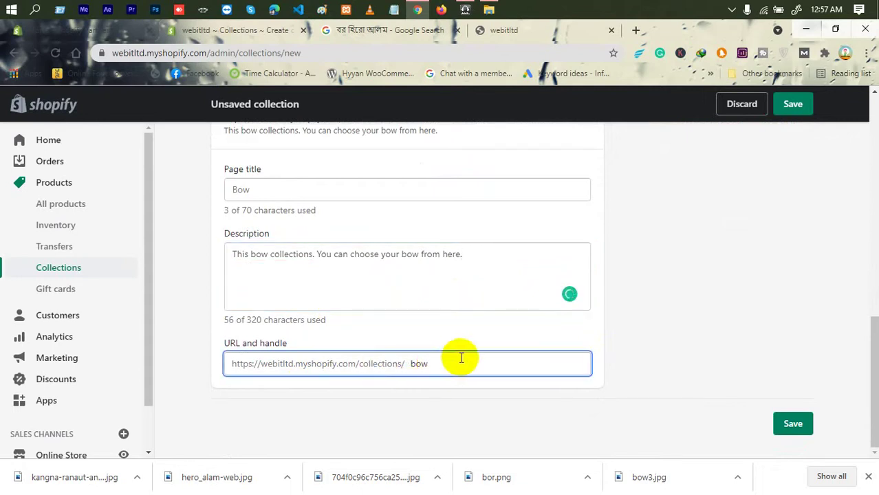
{"action": "left_click", "coordinate": [788, 425]}
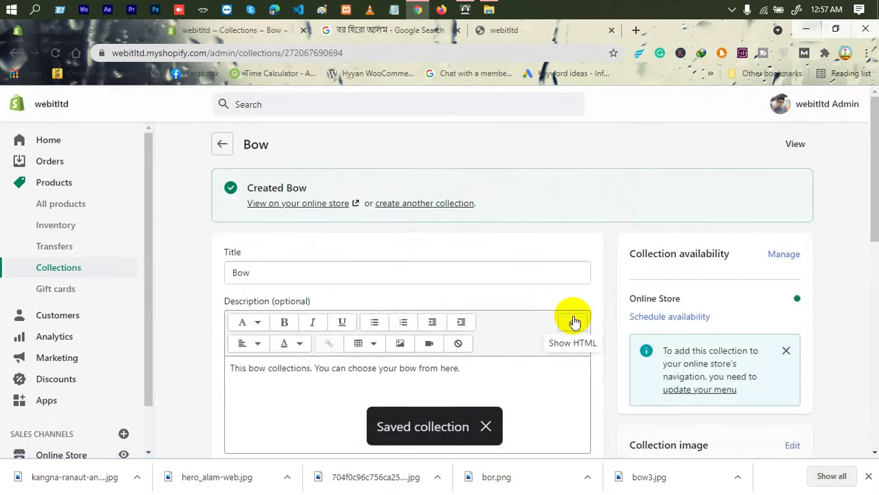
Step: Start another collection titled "bor" with the description "This is so cute type of bor you can find from here."
{"action": "left_click", "coordinate": [424, 204]}
{"action": "left_click", "coordinate": [377, 207]}
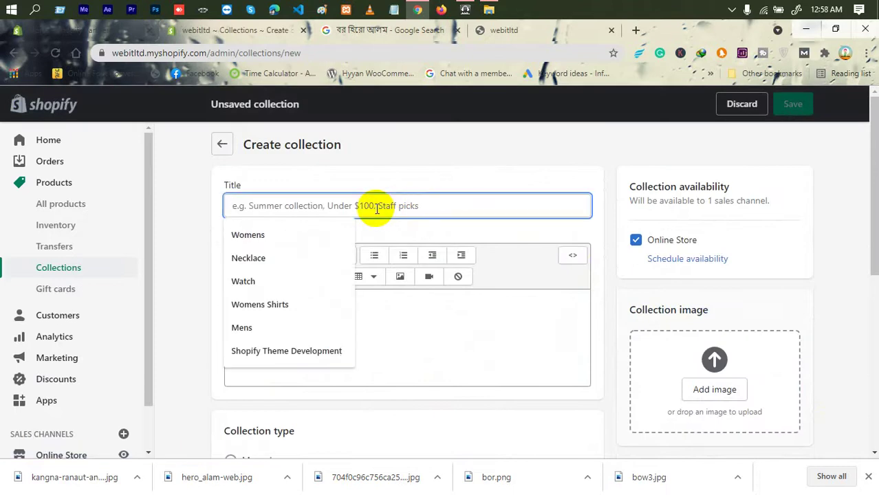
{"action": "type", "text": "bow"}
{"action": "key", "text": "BackSpace"}
{"action": "type", "text": "r"}
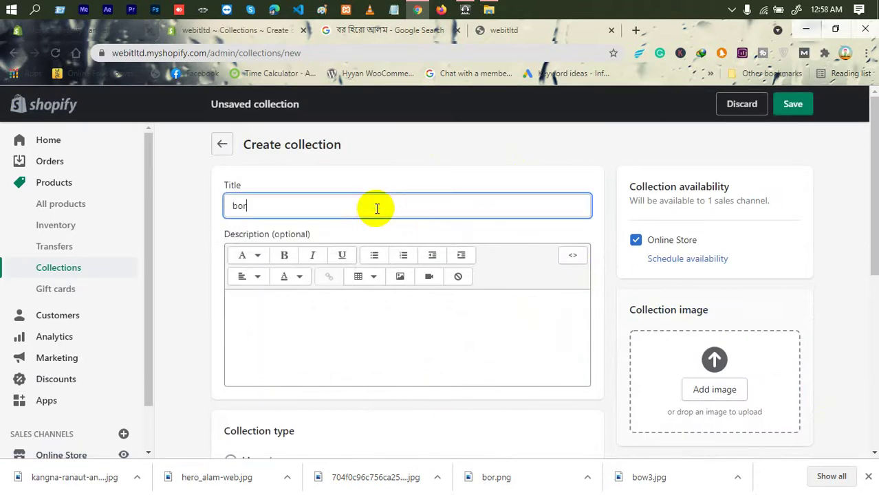
{"action": "left_click", "coordinate": [366, 345]}
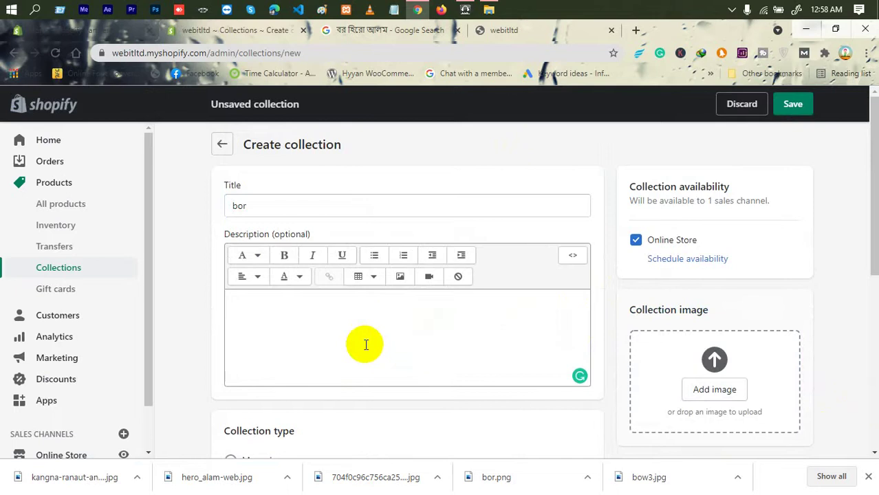
{"action": "type", "text": "This is so cute otype of "}
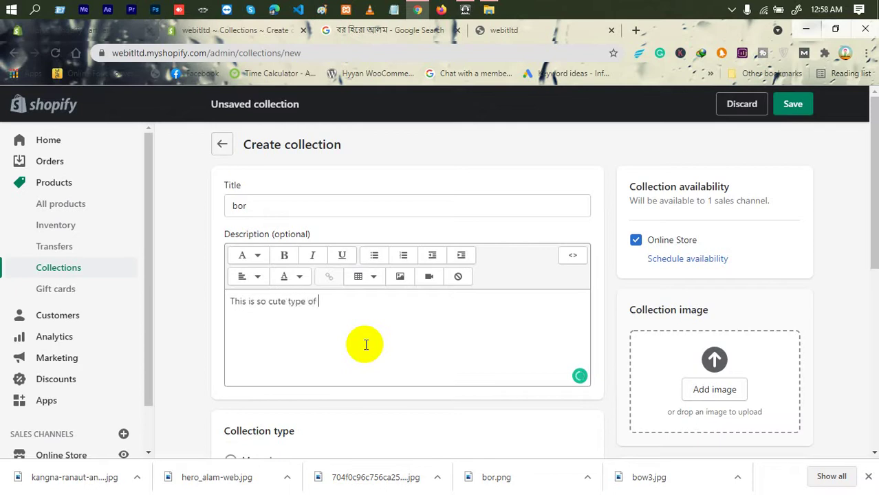
{"action": "type", "text": "bow you can find from here."}
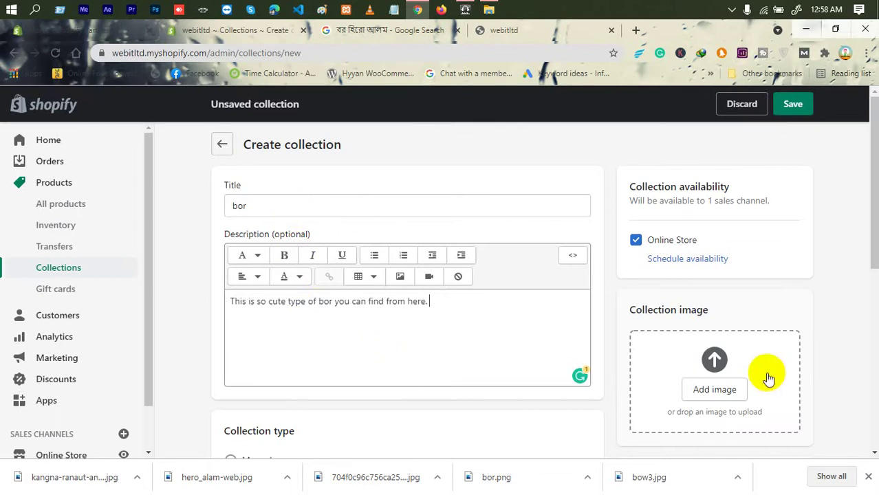
Step: Add bor.png from the Images folder as the image of the bor collection
{"action": "left_click", "coordinate": [735, 386]}
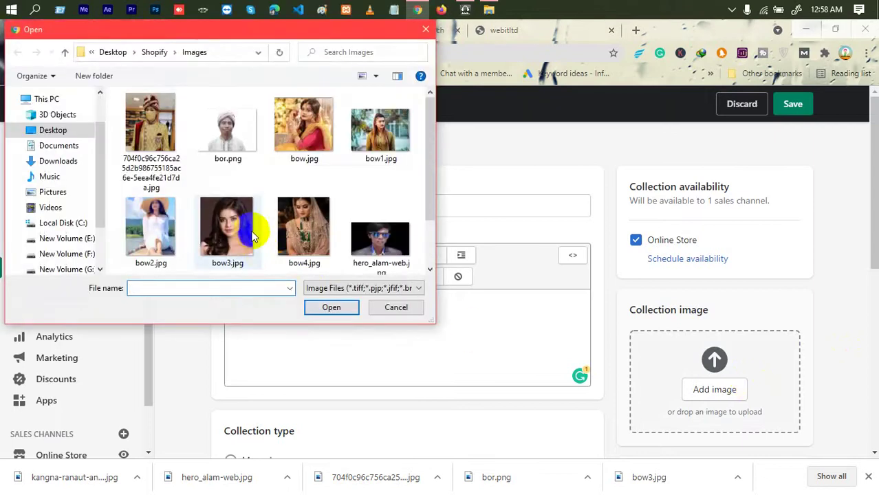
{"action": "scroll", "coordinate": [339, 118], "scroll_direction": "down", "scroll_amount": 2}
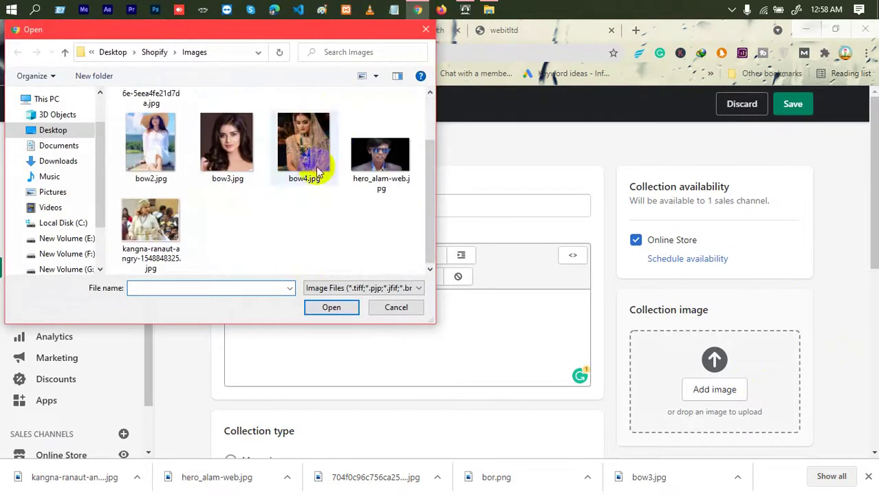
{"action": "scroll", "coordinate": [285, 172], "scroll_direction": "up", "scroll_amount": 1}
{"action": "double_click", "coordinate": [223, 138]}
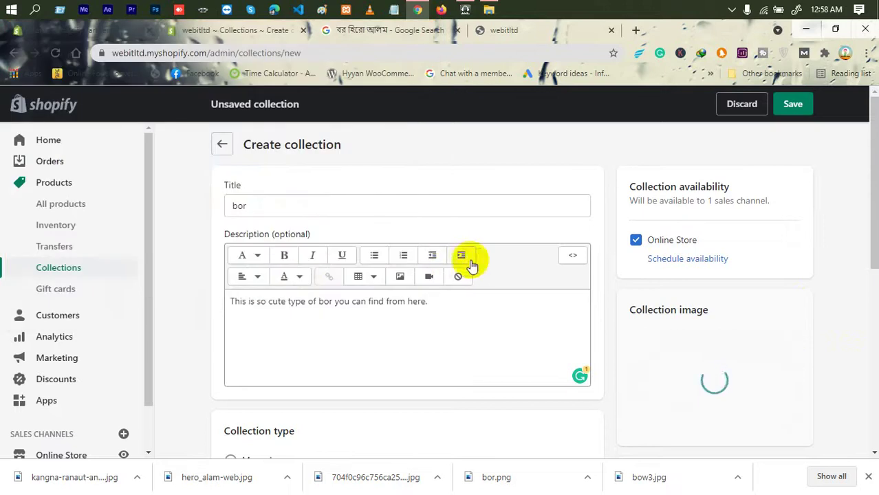
Step: Set the condition so that the product tag is equal to "bor" and save the collection
{"action": "scroll", "coordinate": [702, 332], "scroll_direction": "down", "scroll_amount": 2}
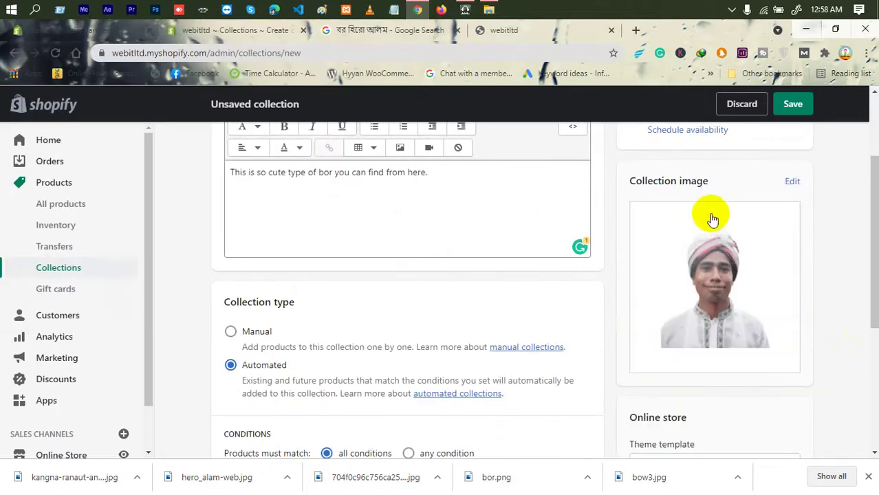
{"action": "scroll", "coordinate": [673, 353], "scroll_direction": "down", "scroll_amount": 3}
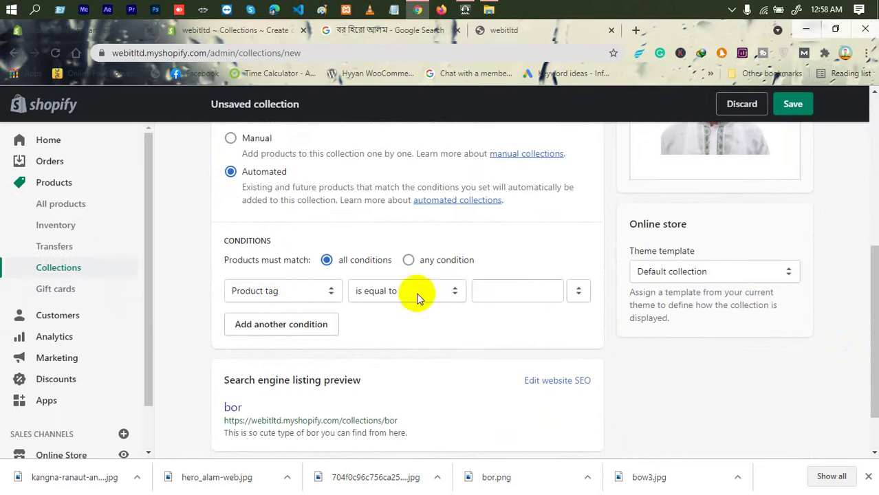
{"action": "left_click", "coordinate": [531, 293]}
{"action": "type", "text": "bo"}
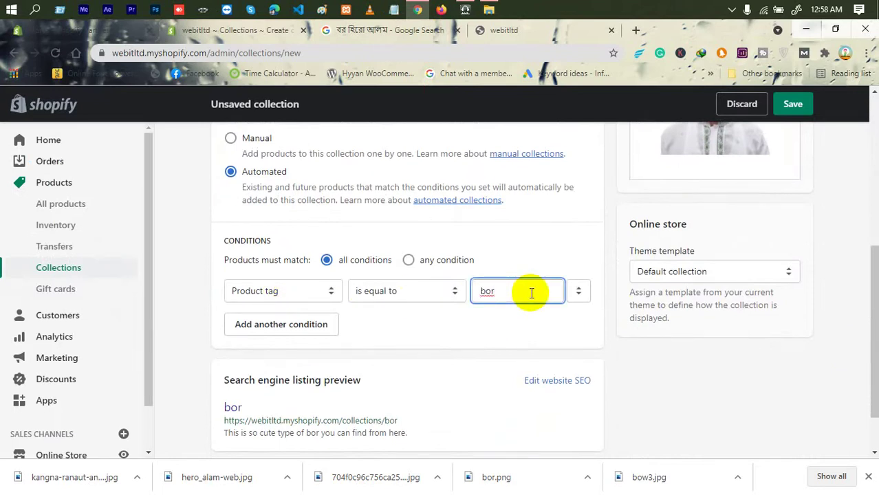
{"action": "type", "text": "r"}
{"action": "scroll", "coordinate": [481, 330], "scroll_direction": "down", "scroll_amount": 1}
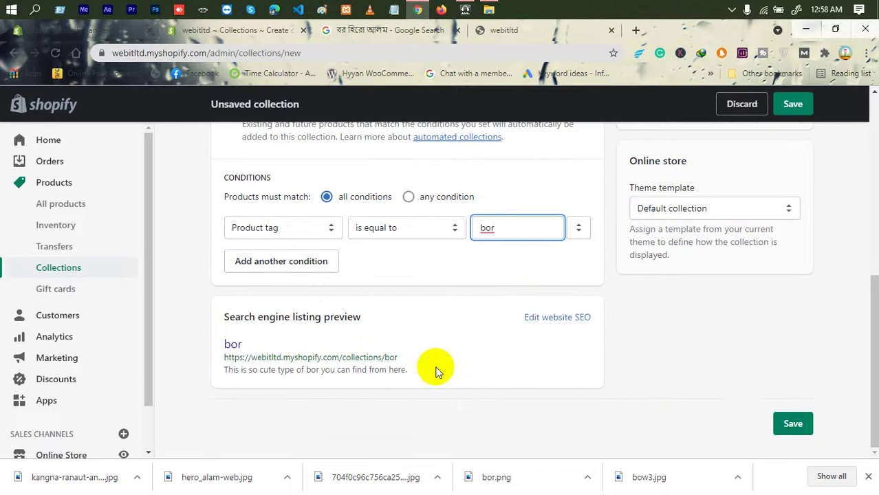
{"action": "left_click", "coordinate": [788, 422]}
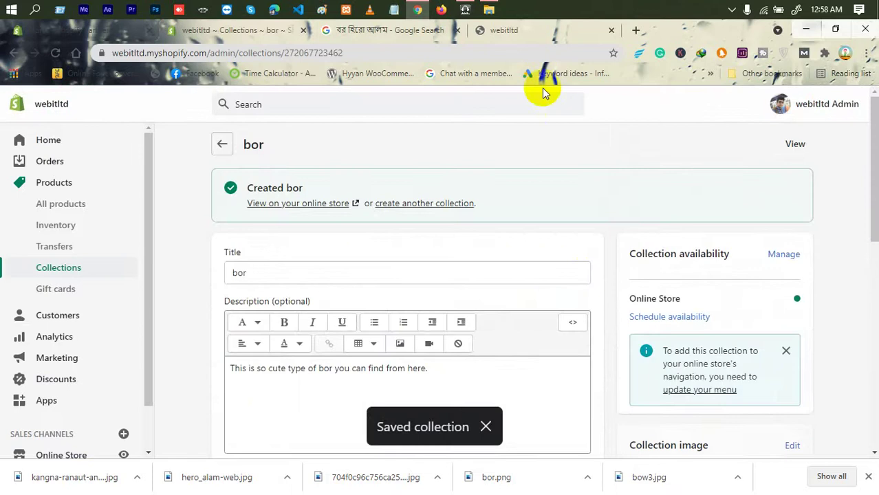
Step: Switch to the webitltd storefront and reload its home page
{"action": "left_click", "coordinate": [481, 31]}
{"action": "right_click", "coordinate": [293, 193]}
{"action": "left_click", "coordinate": [357, 232]}
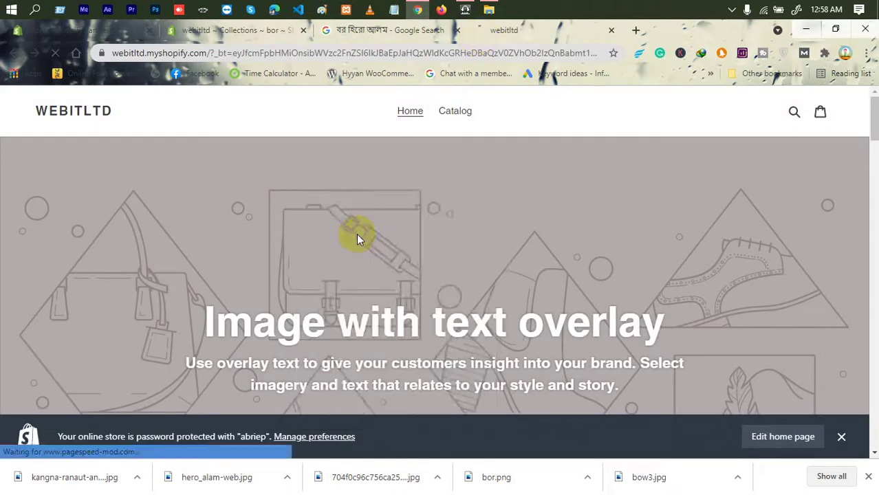
Step: Look through the sections of the webitltd storefront home page
{"action": "scroll", "coordinate": [358, 241], "scroll_direction": "down", "scroll_amount": 15}
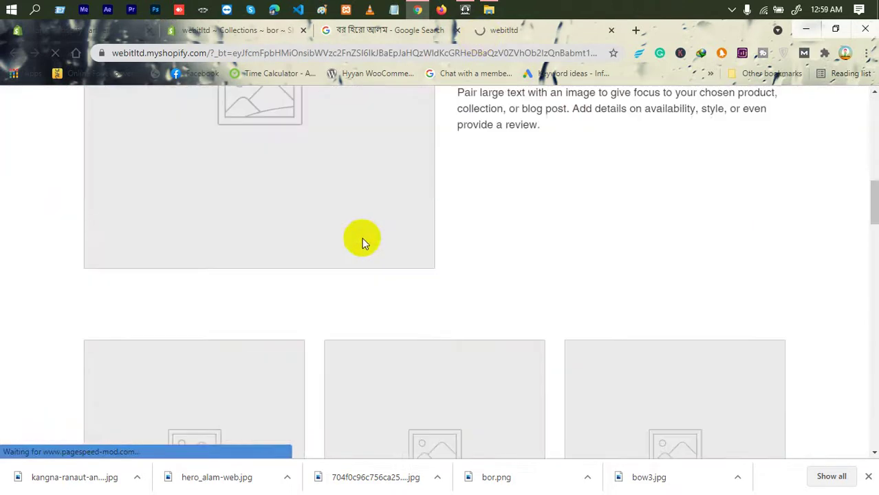
{"action": "scroll", "coordinate": [454, 275], "scroll_direction": "down", "scroll_amount": 5}
{"action": "scroll", "coordinate": [454, 275], "scroll_direction": "up", "scroll_amount": 10}
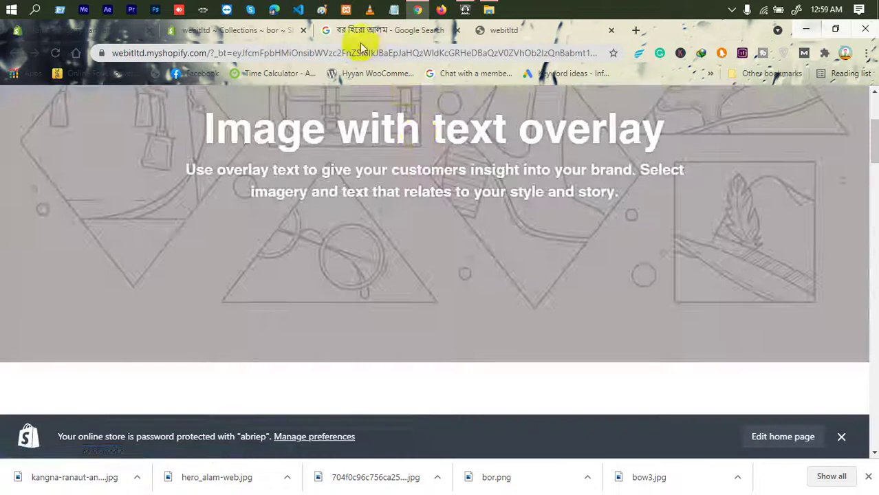
Step: Close the Google image search page and return to the bor collection in the Shopify admin
{"action": "left_click", "coordinate": [362, 33]}
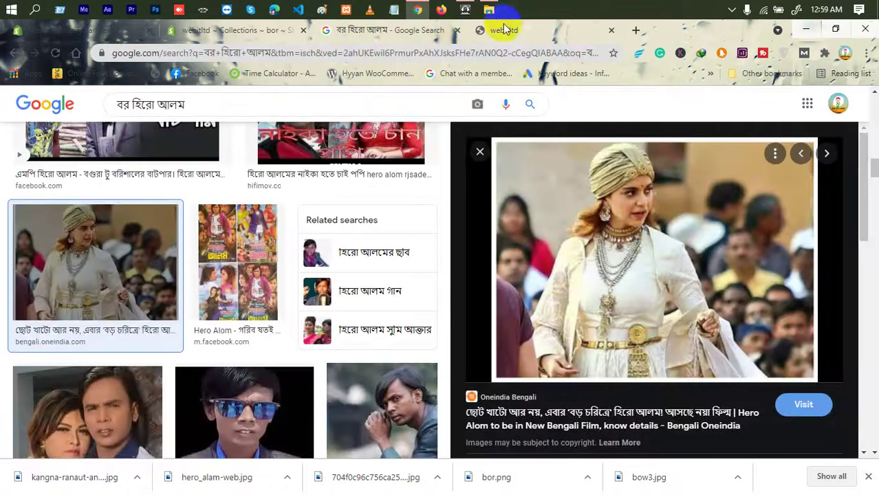
{"action": "left_click", "coordinate": [456, 30]}
{"action": "left_click", "coordinate": [221, 31]}
Step: Review the bor collection's details and conditions, and open the list of all collections
{"action": "scroll", "coordinate": [265, 233], "scroll_direction": "down", "scroll_amount": 5}
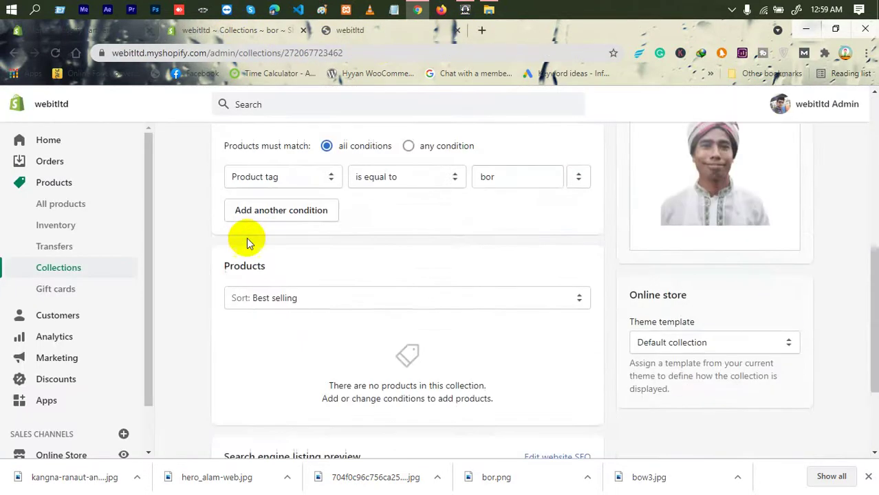
{"action": "scroll", "coordinate": [245, 237], "scroll_direction": "up", "scroll_amount": 4}
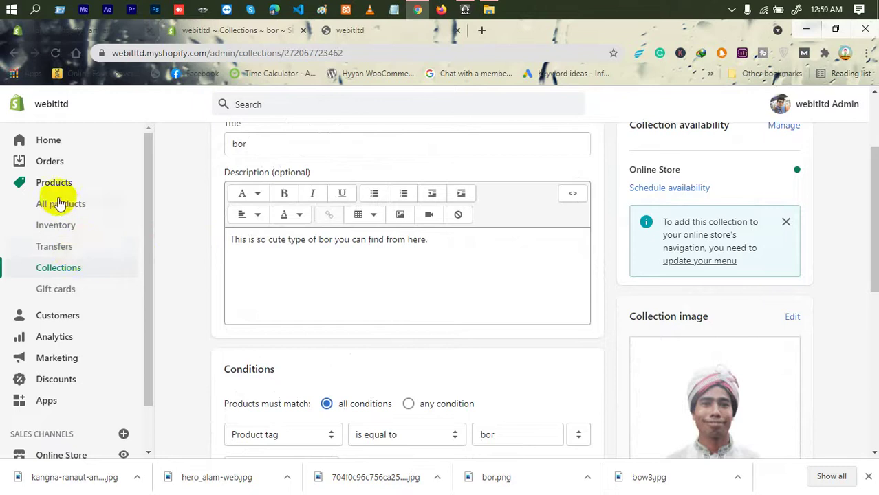
{"action": "left_click", "coordinate": [61, 268]}
{"action": "scroll", "coordinate": [324, 286], "scroll_direction": "down", "scroll_amount": 1}
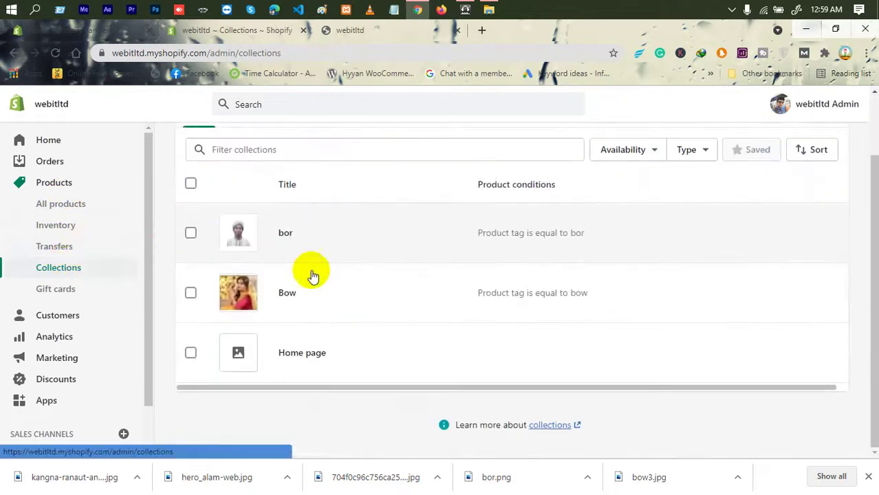